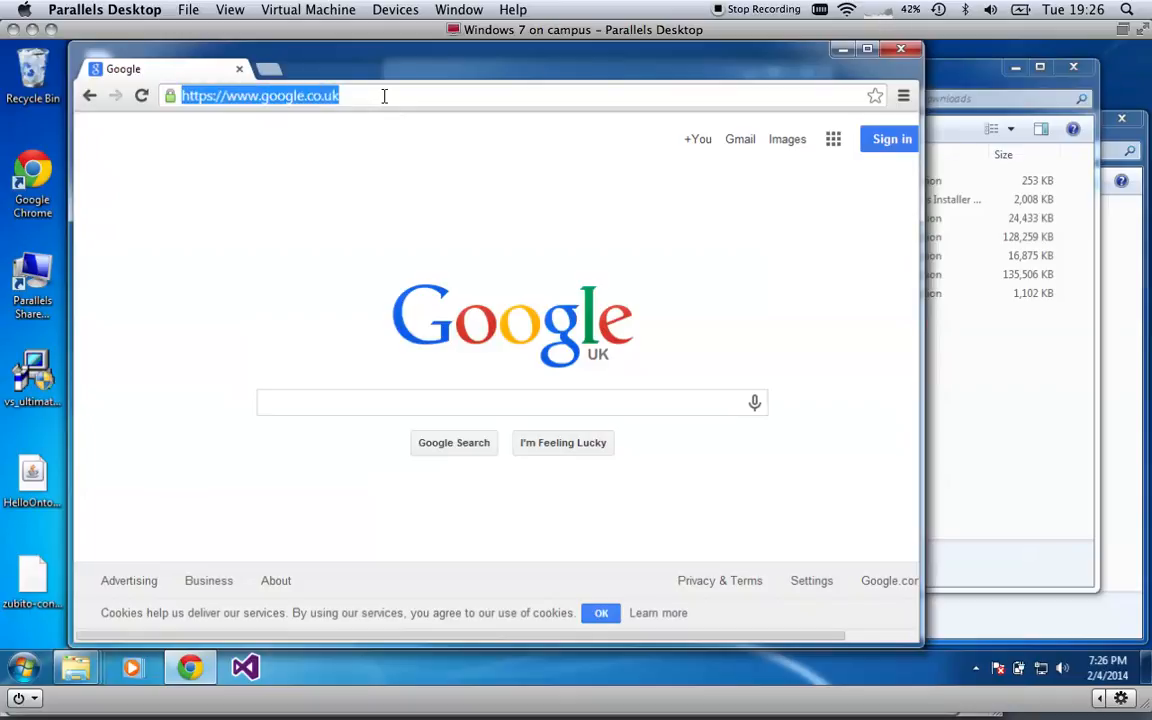
Search Google for "protege download for windows".
text(protege.stanford.edu/download/protege/4.3/installanywhere/Web_Installers/)
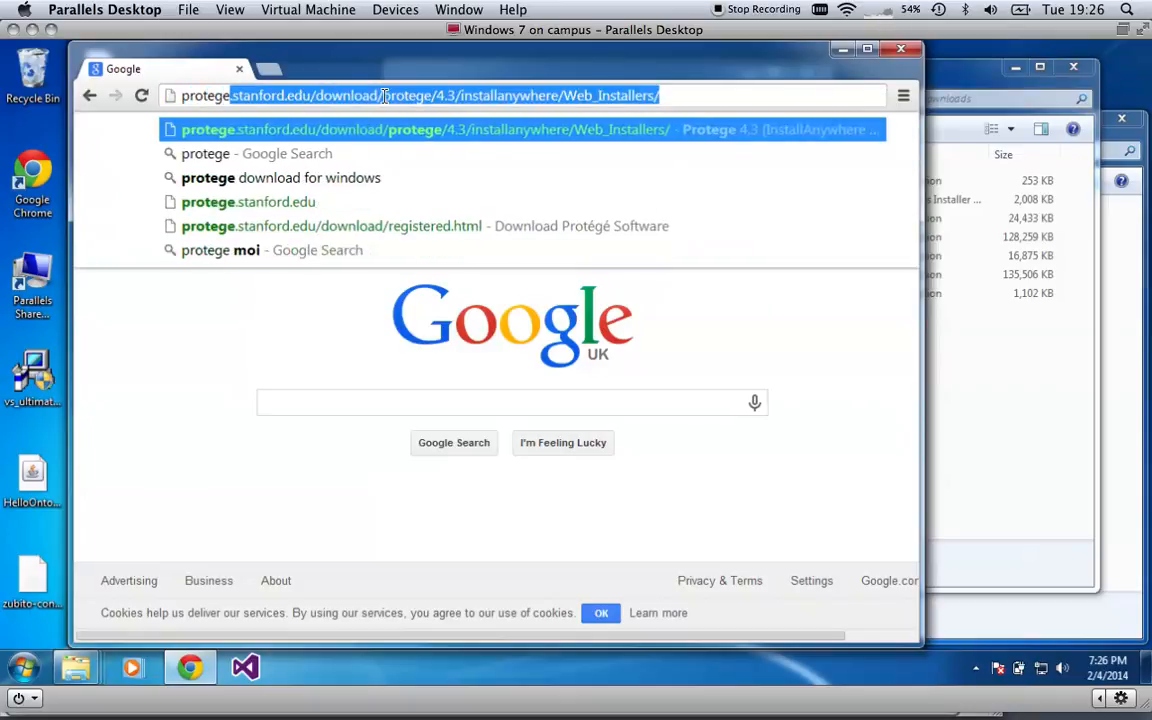
key(Down)
key(Down)
key(Return)
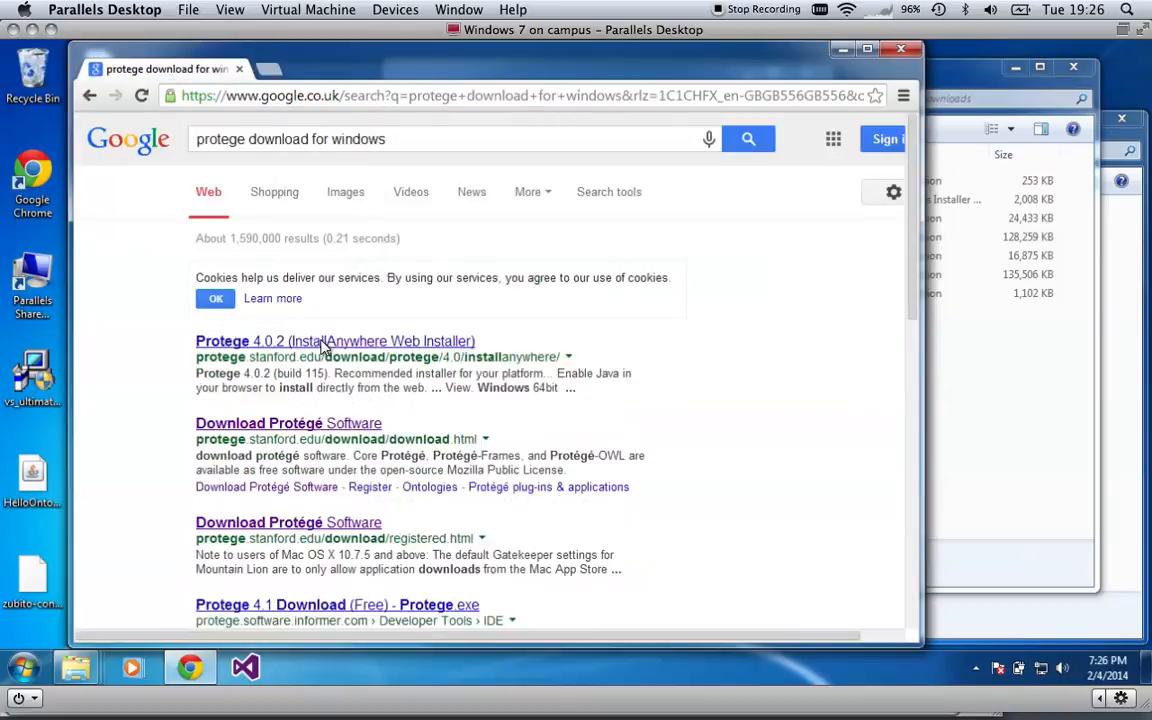
Go through the Download Protégé Software page to the Protégé Desktop 4.3 platform independent installer and allow its web application to run.
click(286, 425)
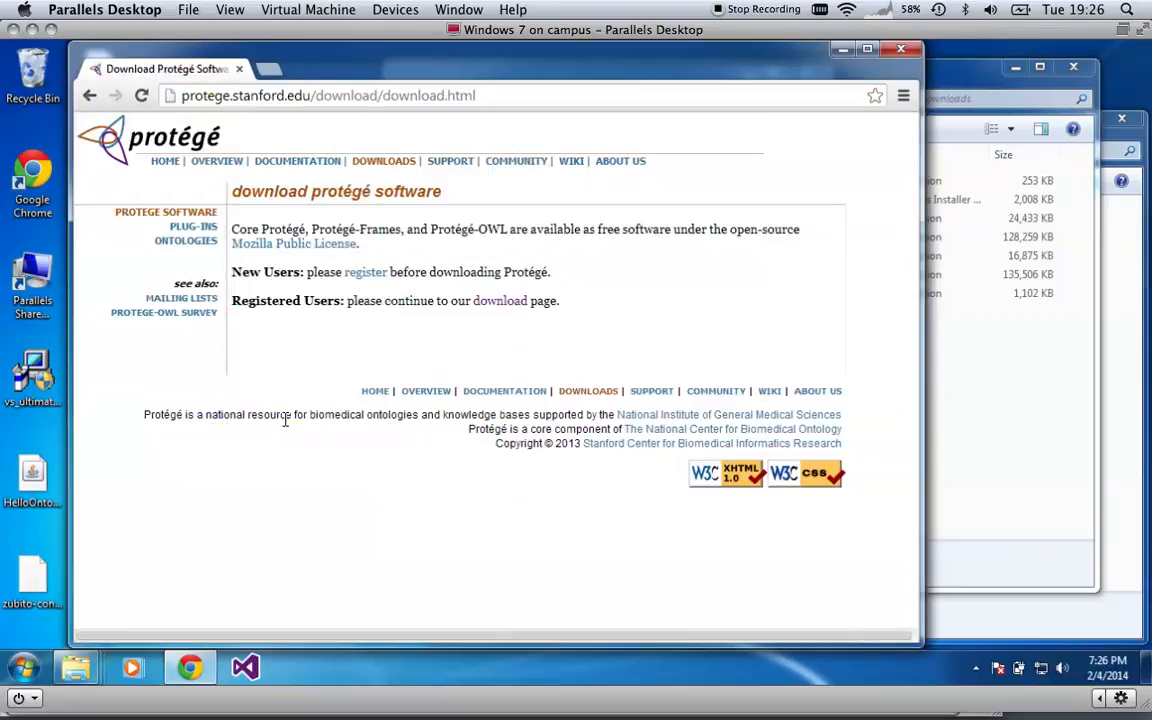
click(510, 305)
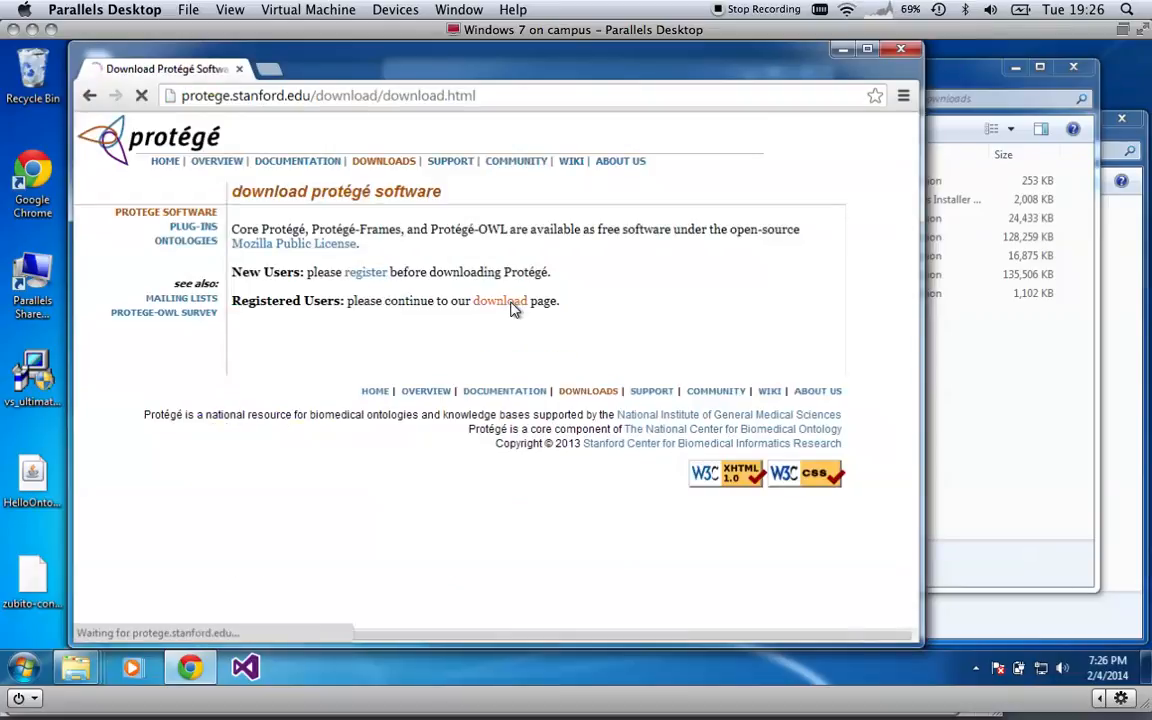
scroll(458, 310, down, 3)
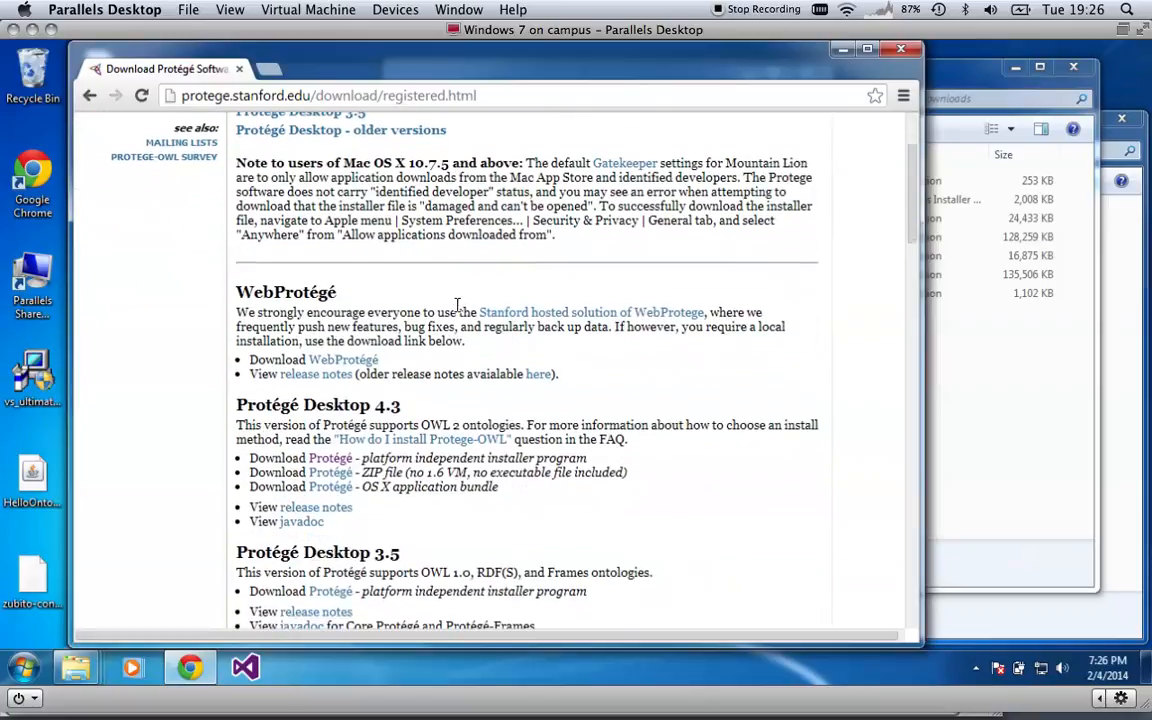
click(340, 462)
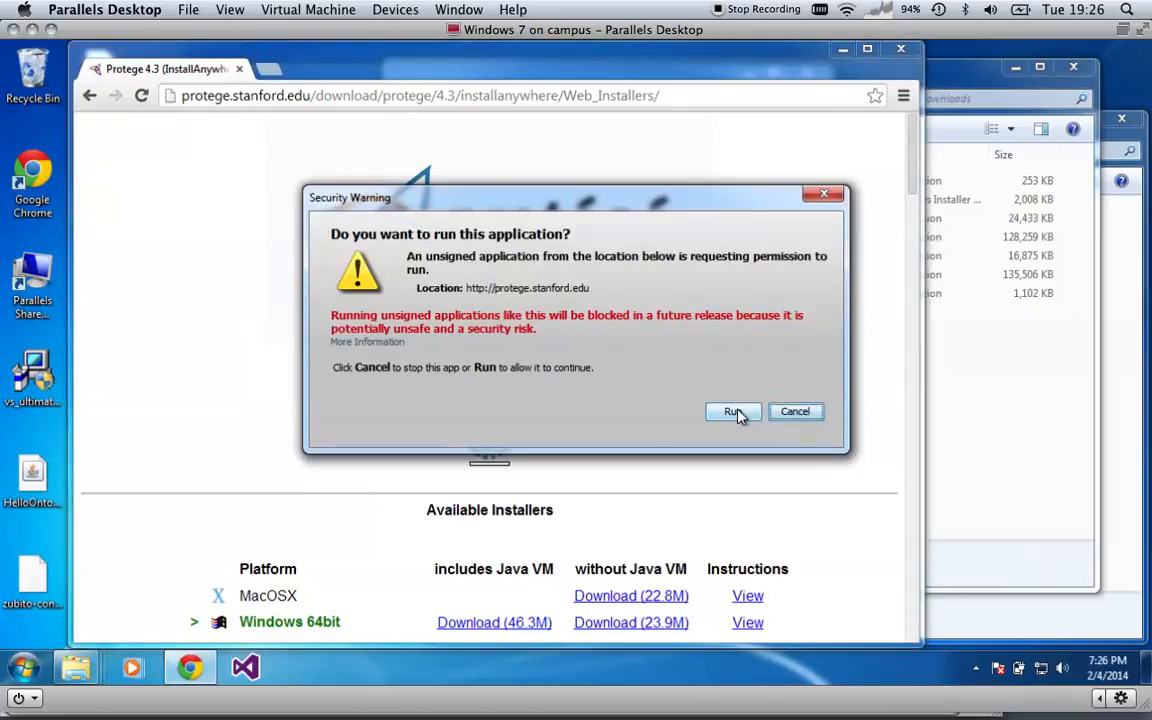
click(735, 412)
Download the recommended Windows installer for Protege 4.3 without including a VM, and pause that download.
scroll(862, 349, down, 2)
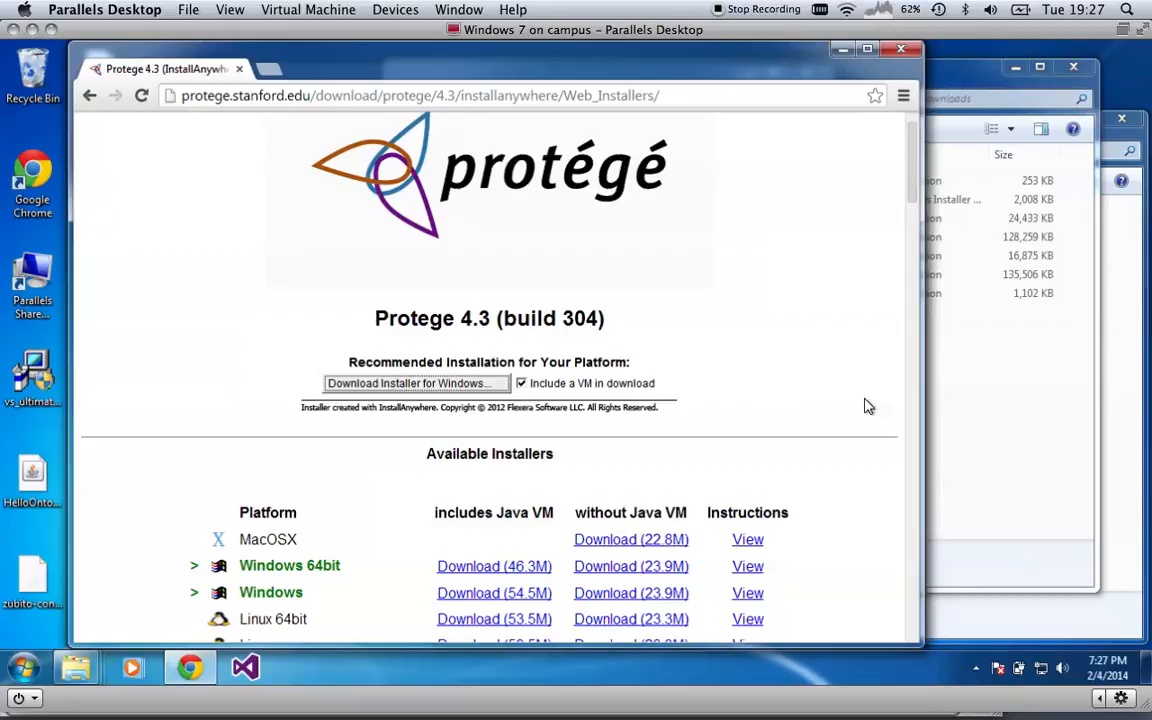
scroll(868, 406, down, 2)
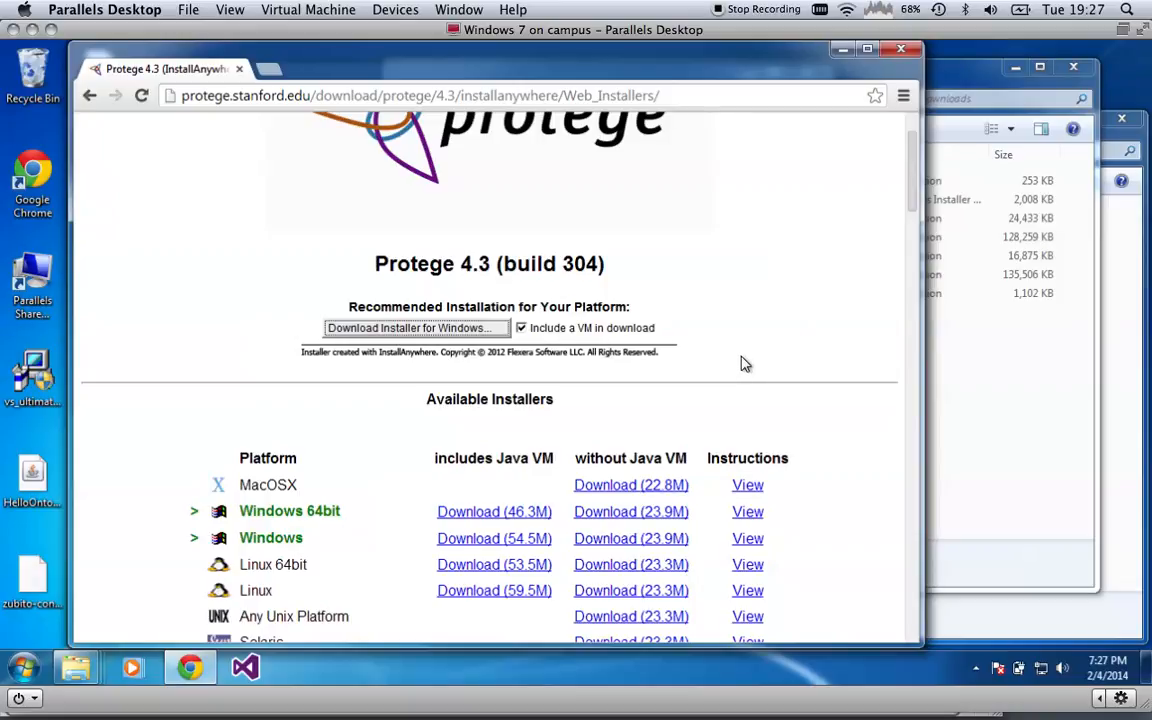
click(522, 331)
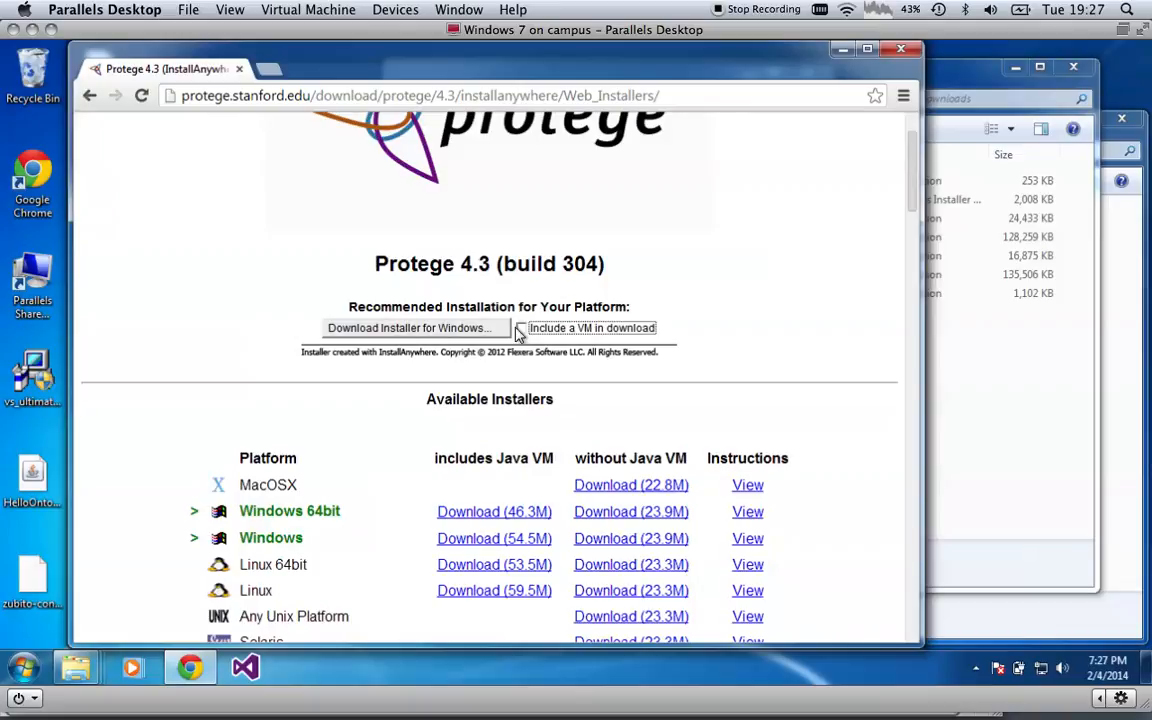
click(445, 334)
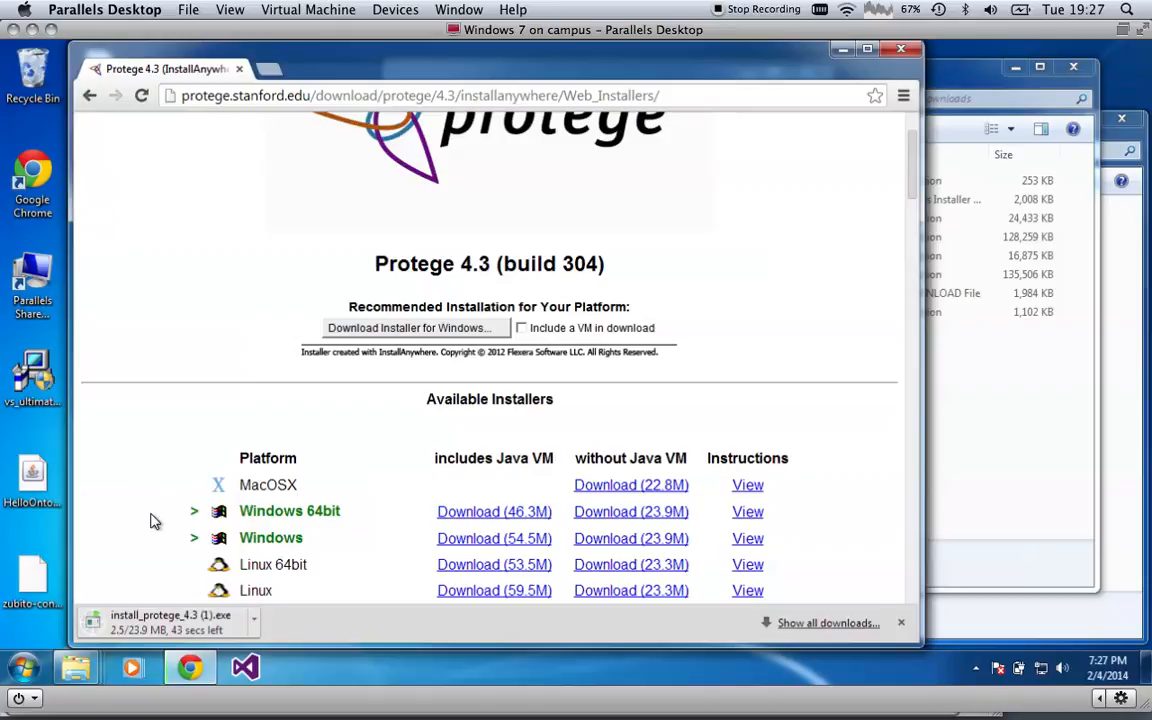
click(254, 626)
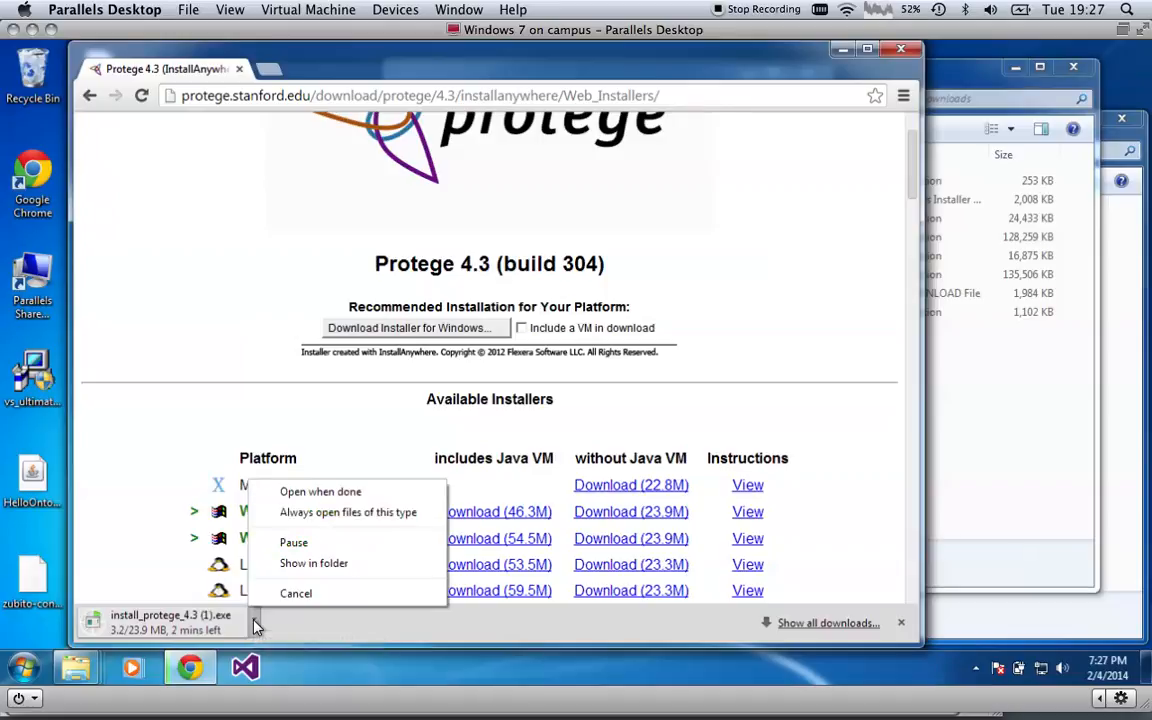
click(308, 551)
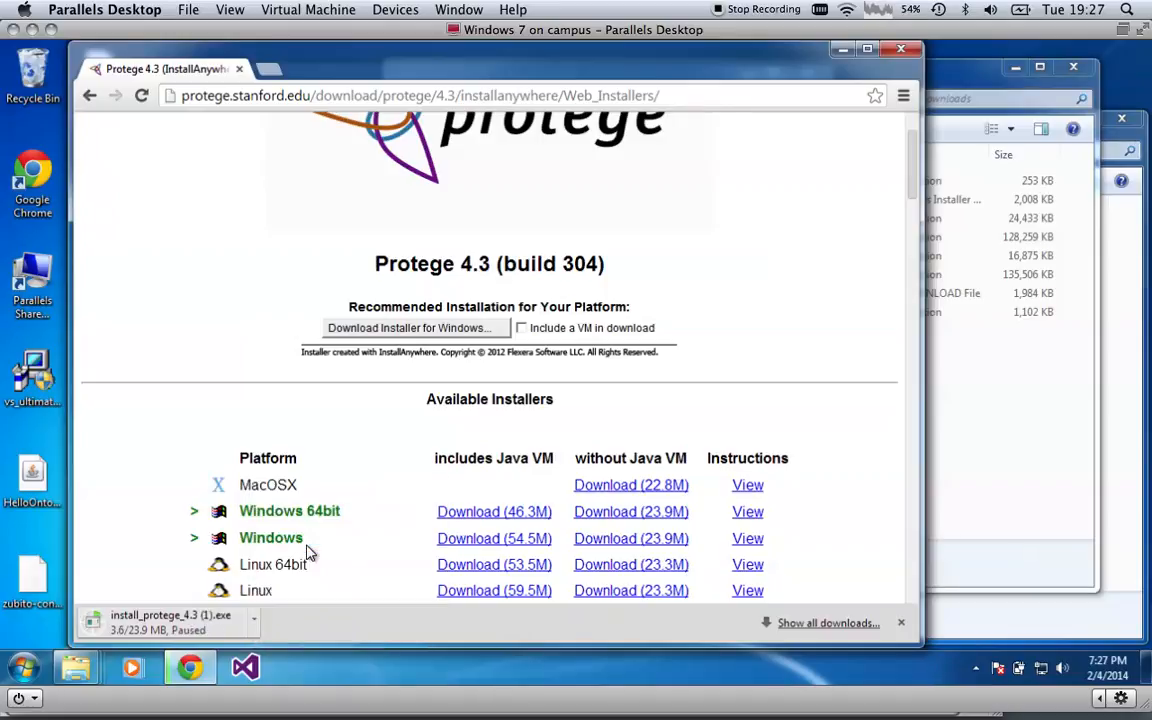
Run the existing install_protege_4.3.exe in the Downloads folder and allow it to make changes to the computer.
click(1037, 410)
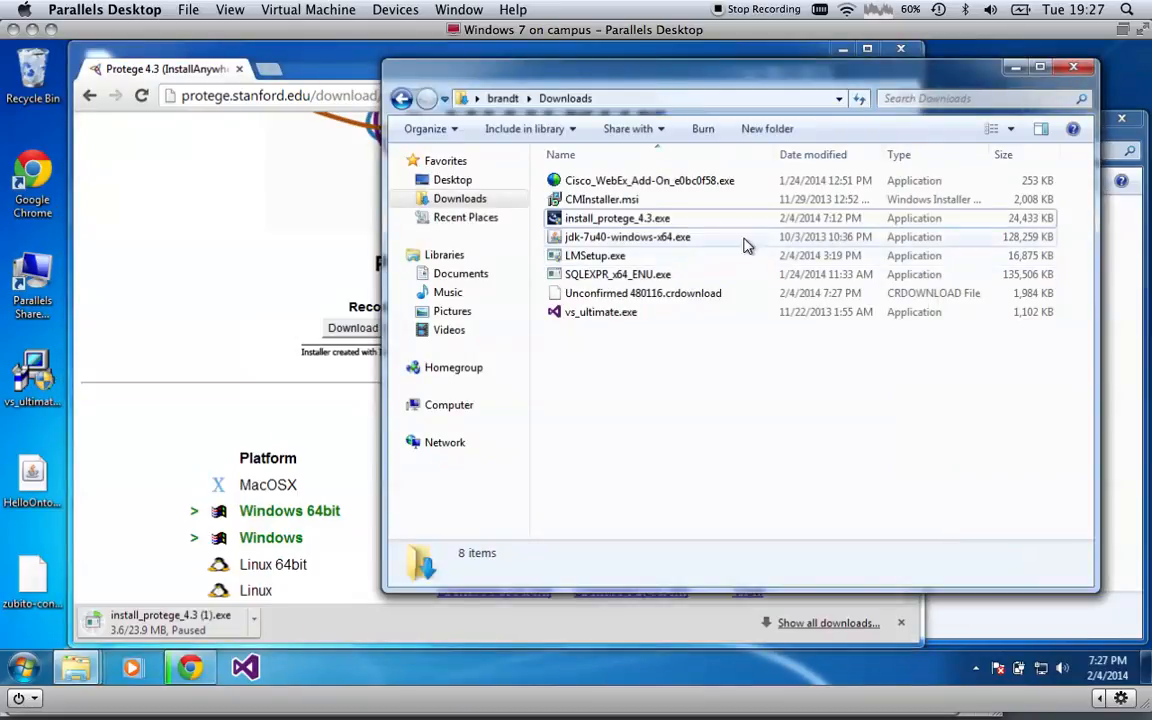
click(735, 226)
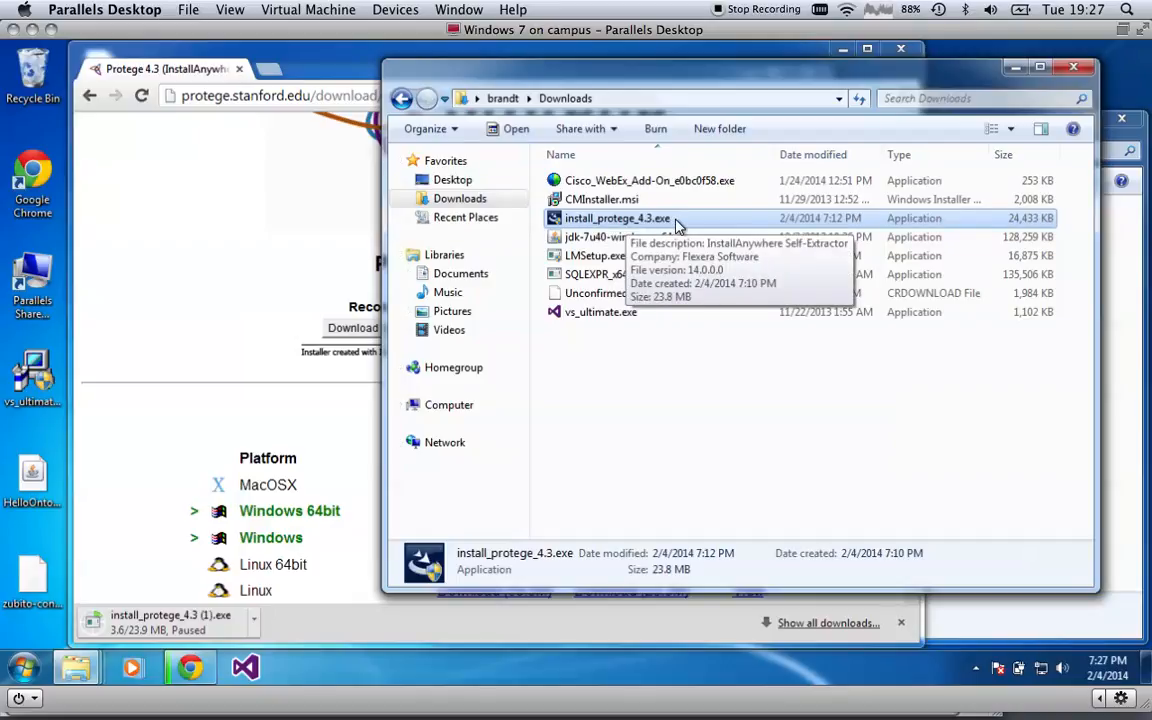
double_click(580, 221)
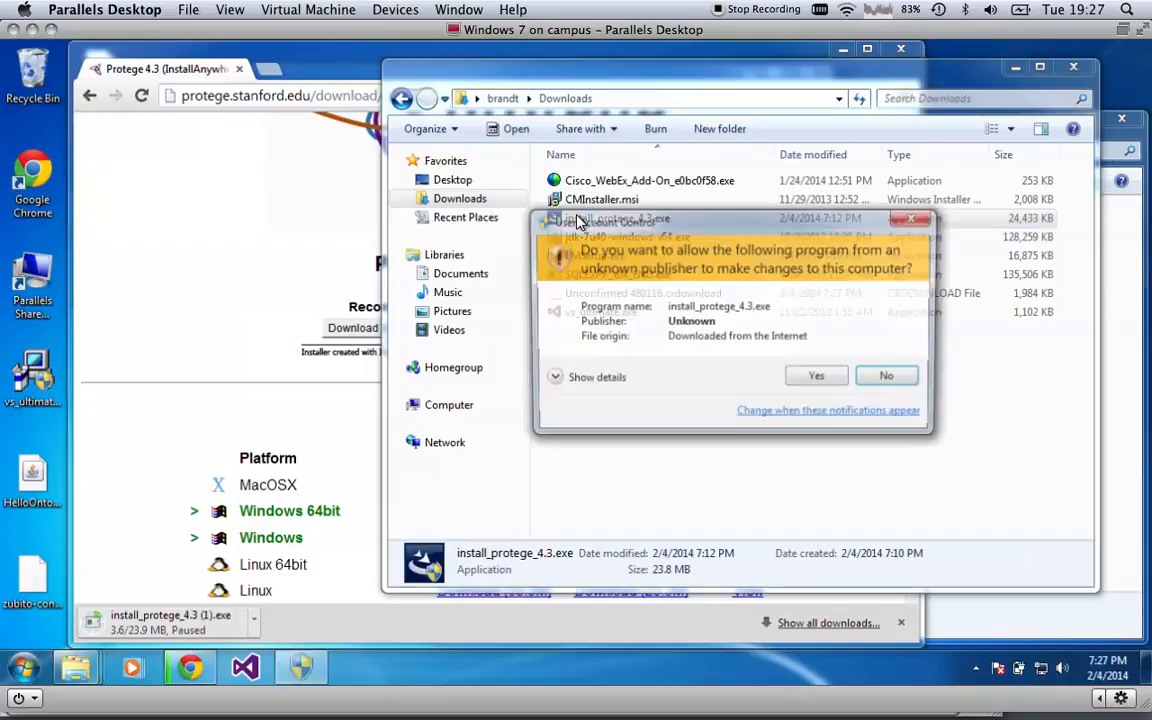
click(816, 378)
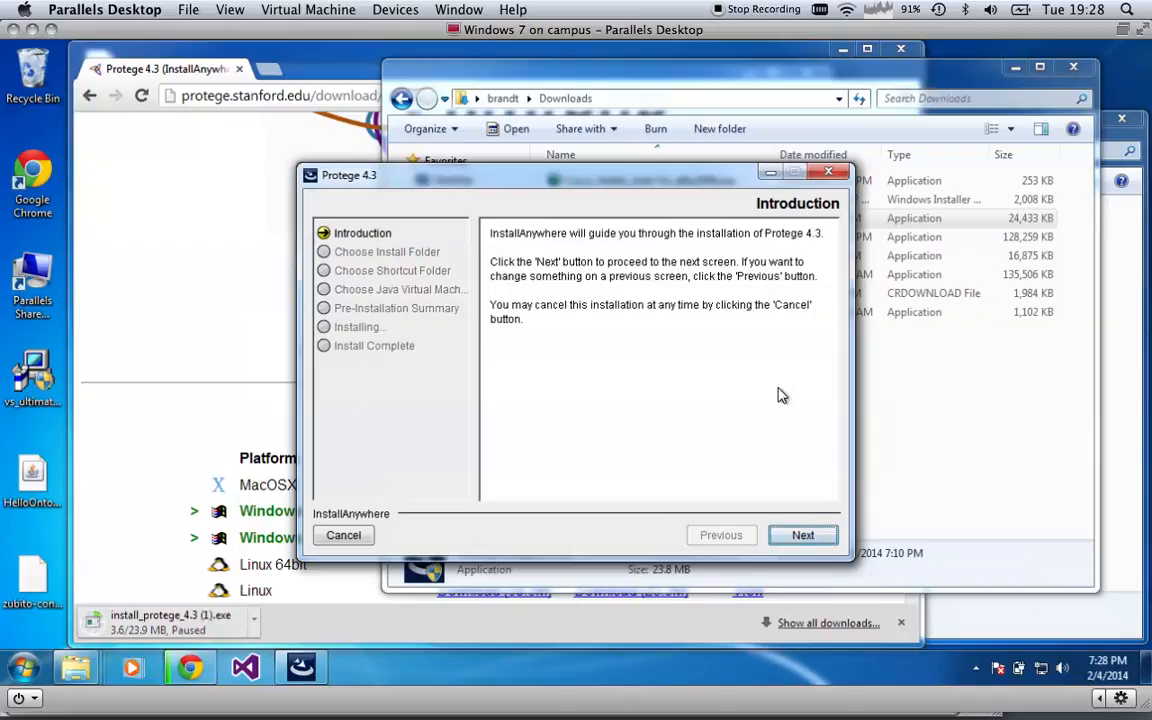
Install Protege 4.3 with the default install folder and Java VM, creating its icons in the Start Menu, and quit the installer.
click(803, 536)
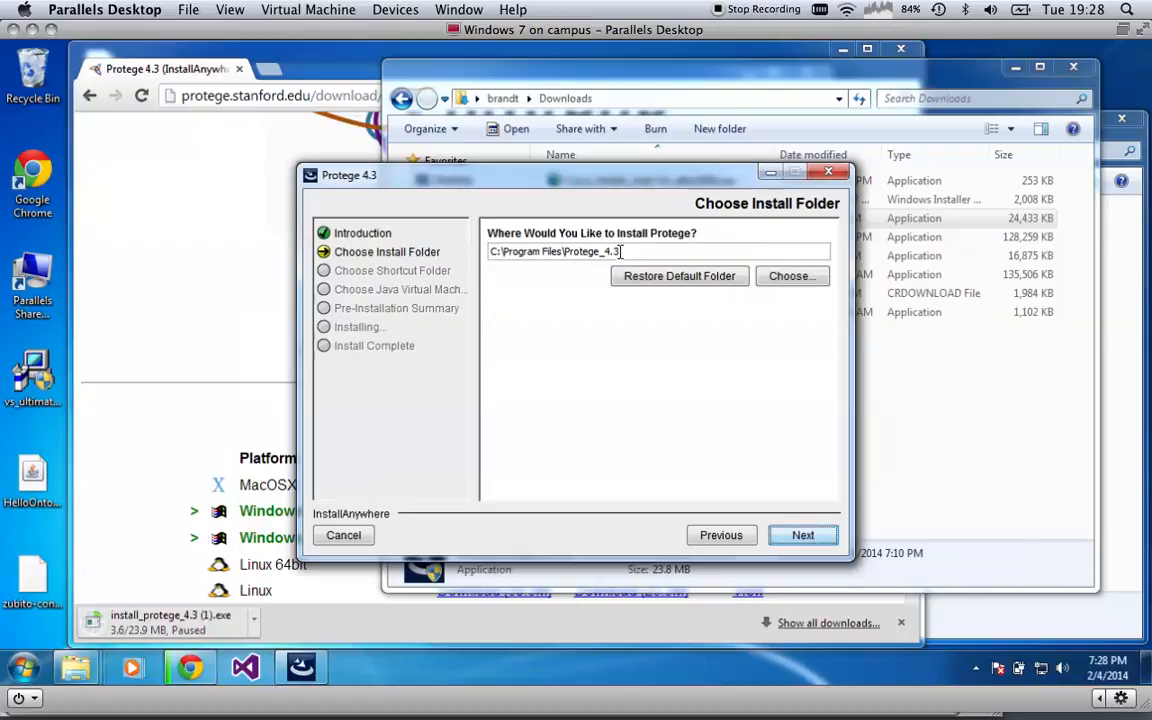
click(803, 537)
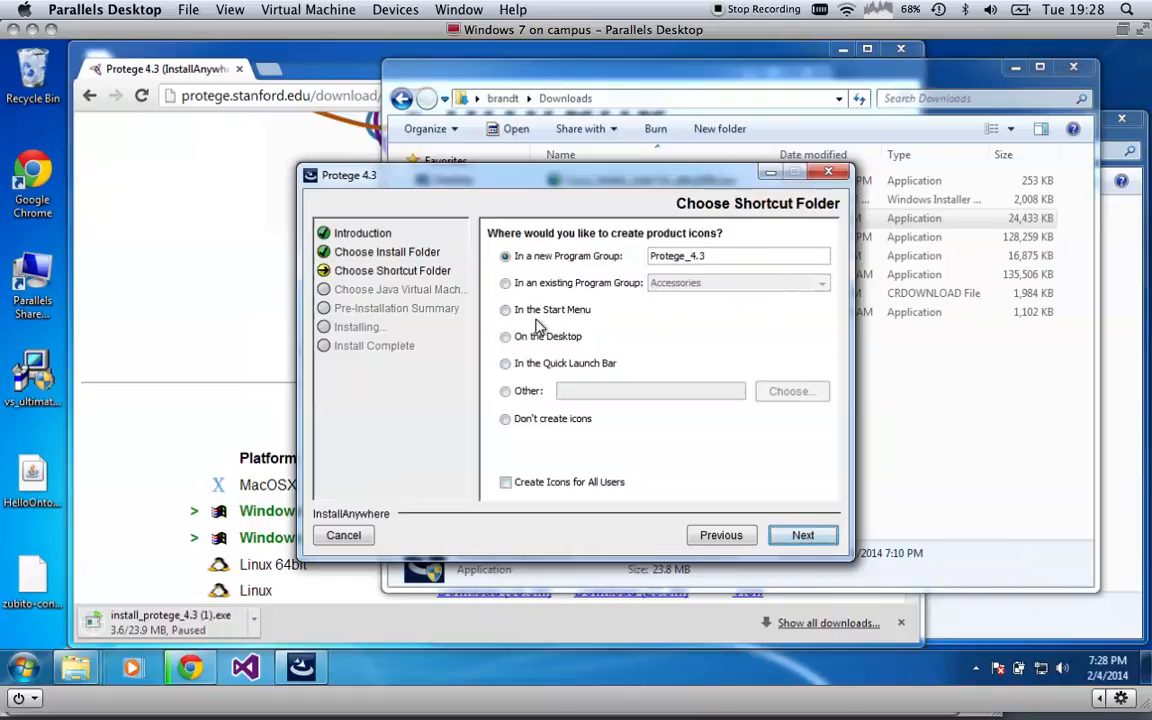
click(506, 311)
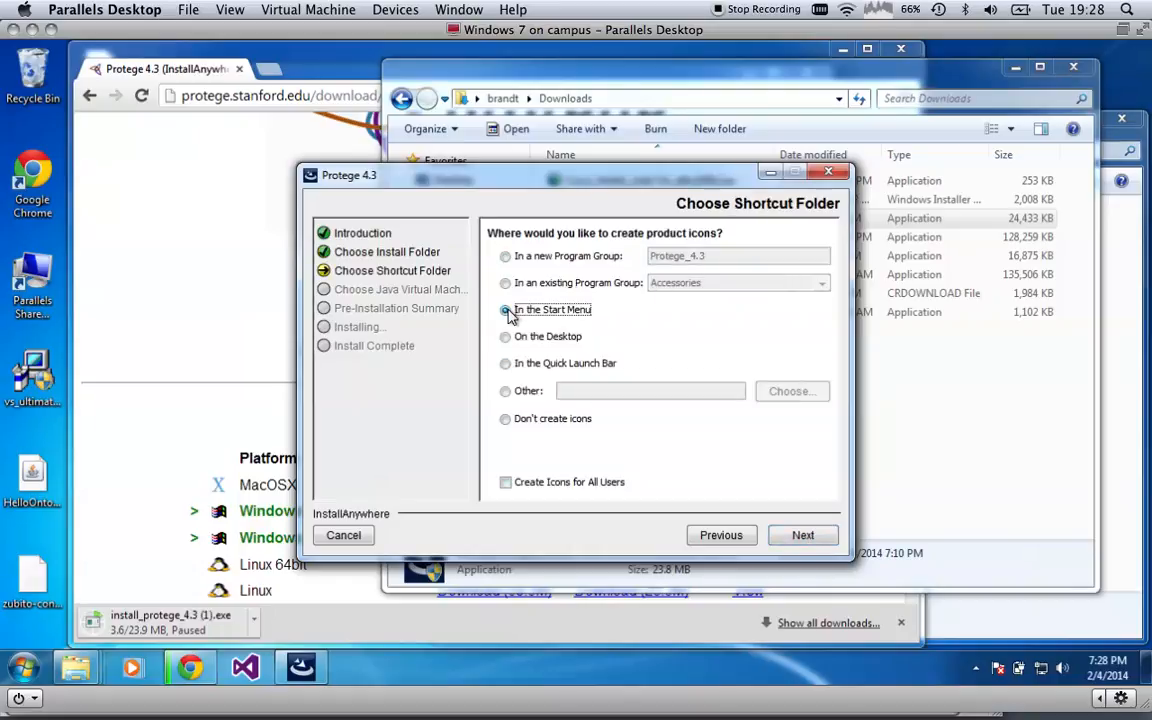
click(802, 533)
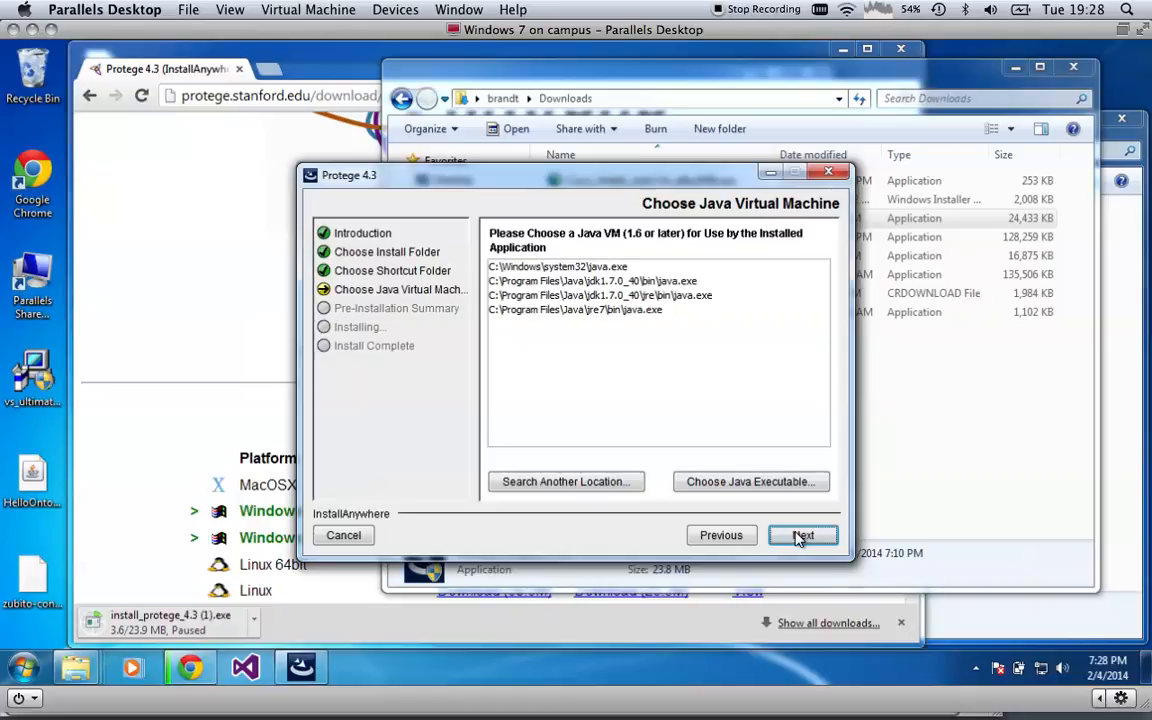
click(801, 536)
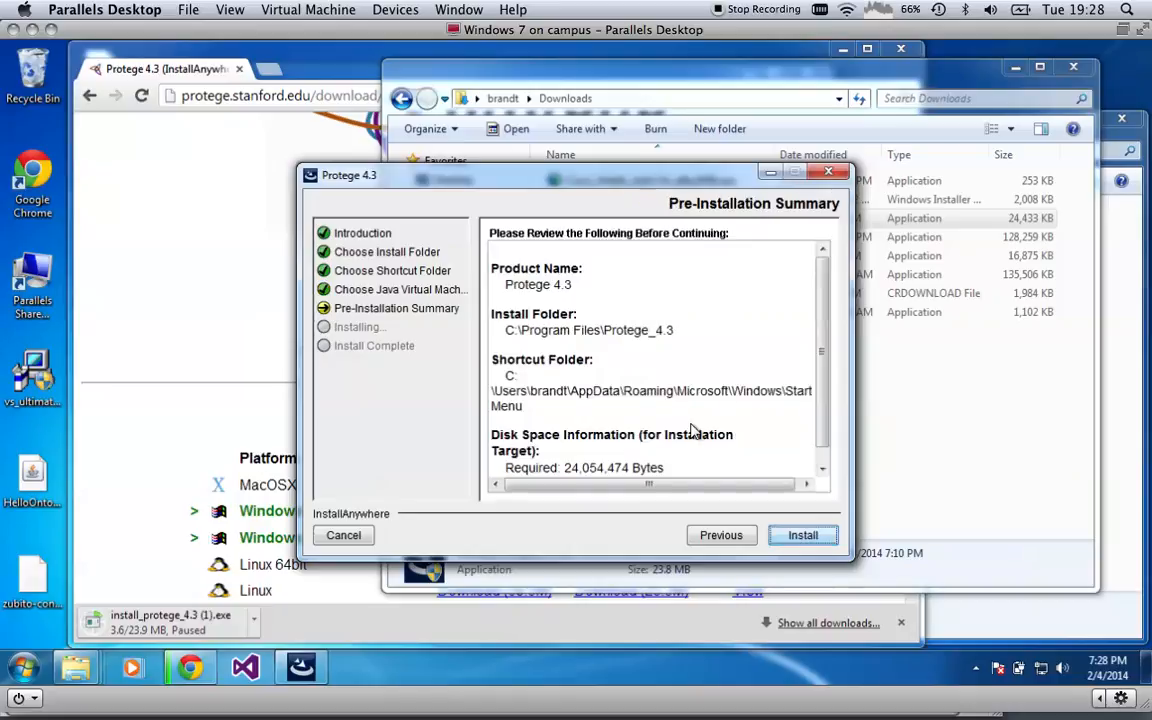
click(803, 535)
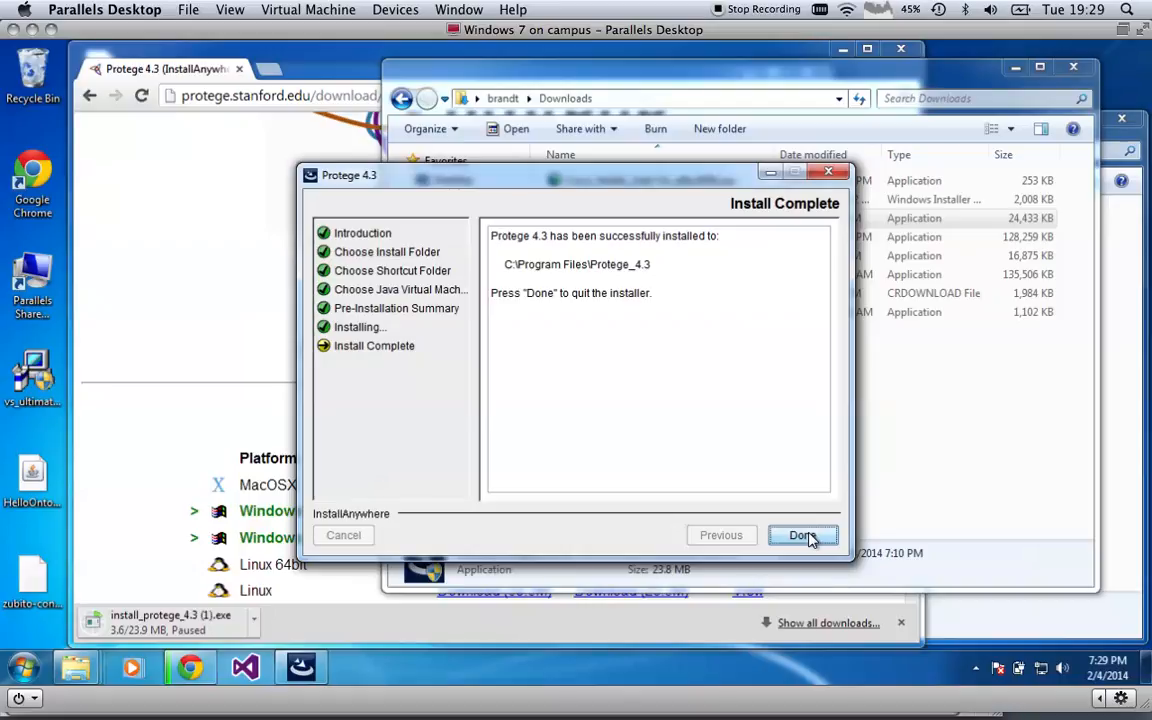
click(802, 536)
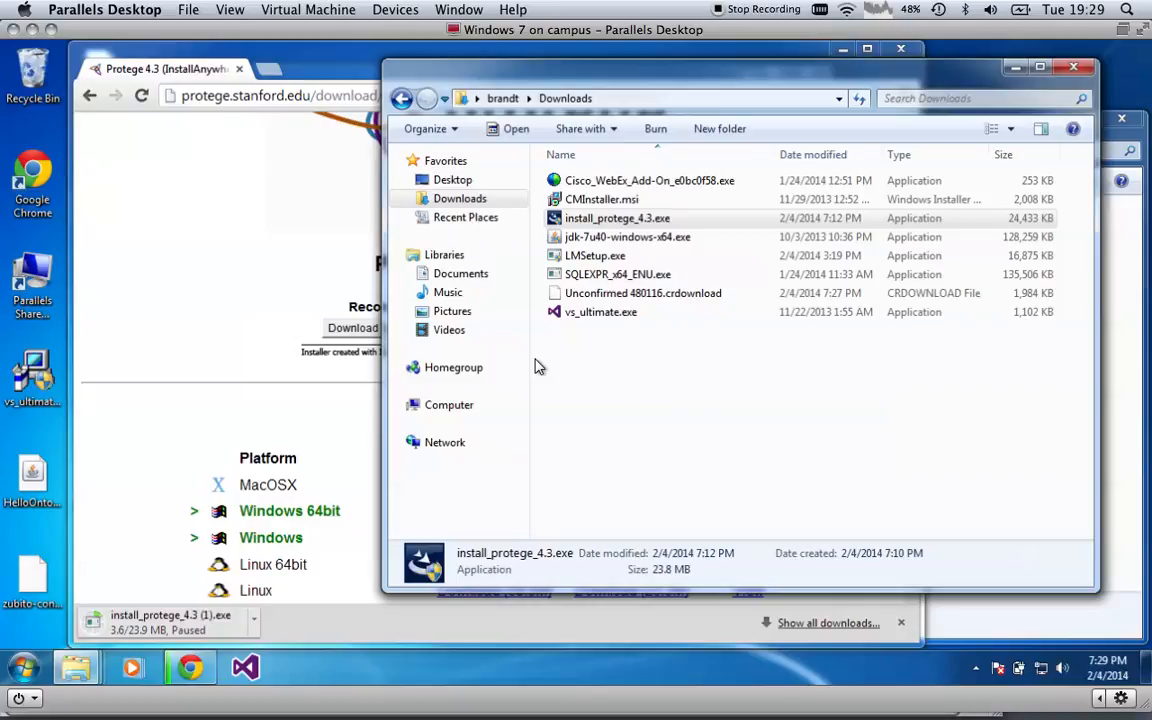
Launch Protege from the list of all installed programs.
click(25, 666)
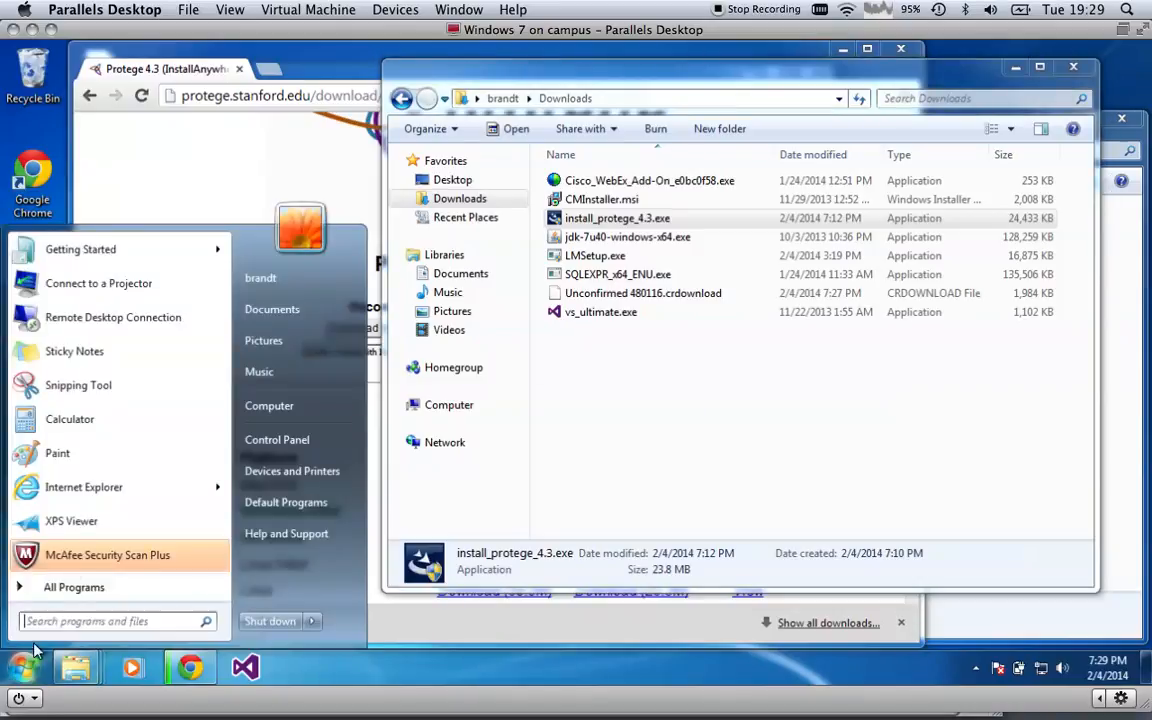
click(72, 588)
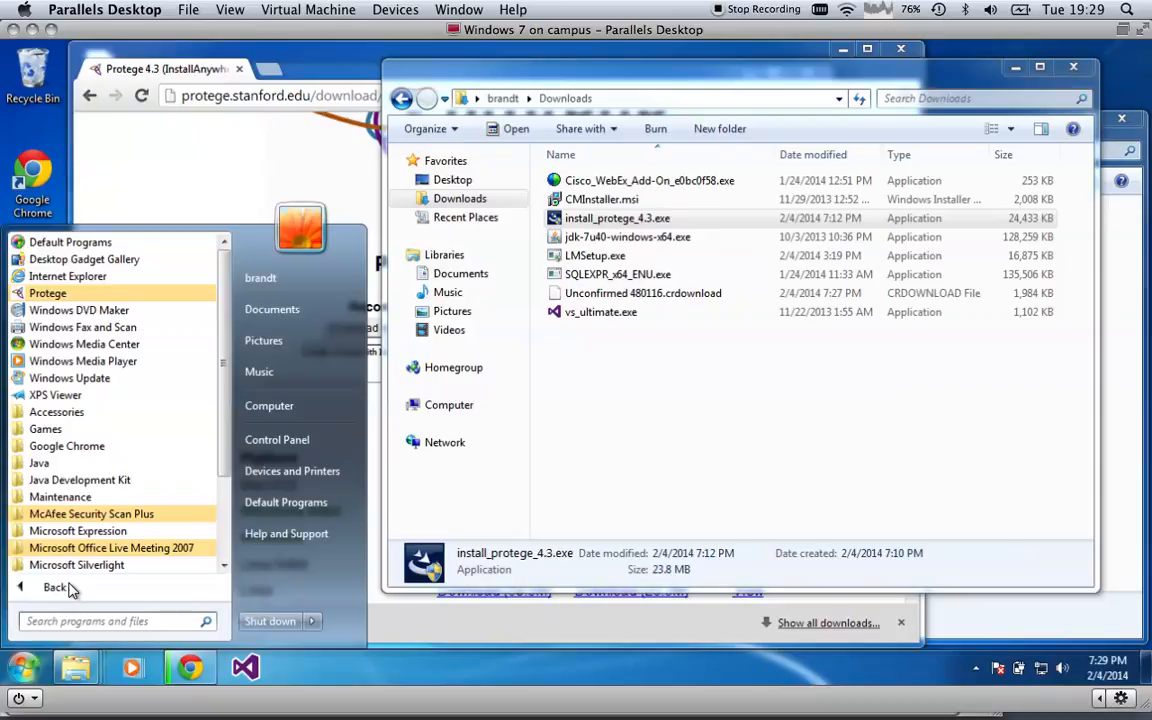
click(133, 296)
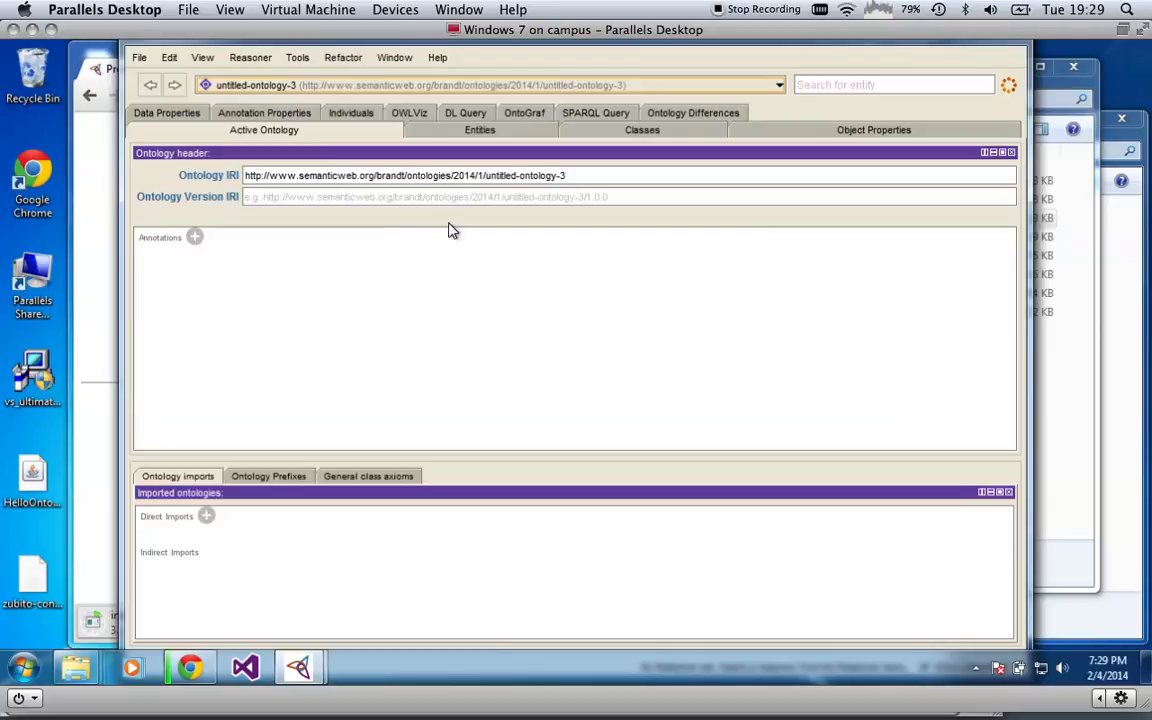
Show the ontology's entities, dismiss the automatic update offer, and create the class Animal as a subclass of Thing.
click(515, 137)
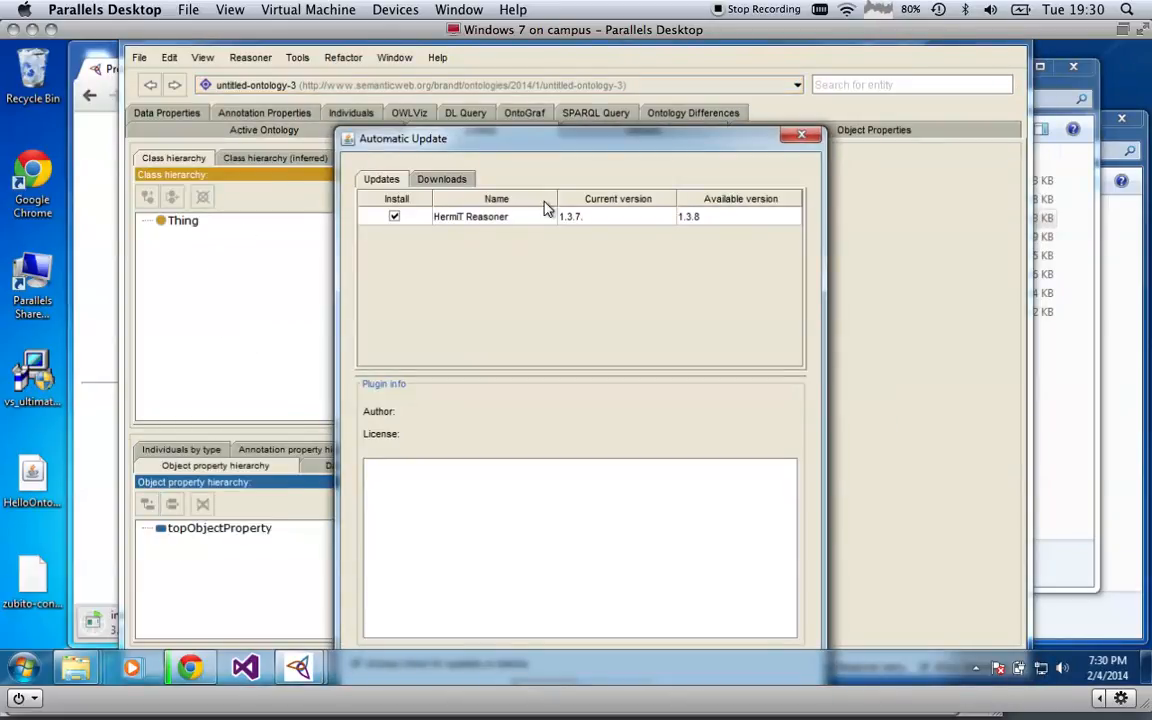
click(801, 137)
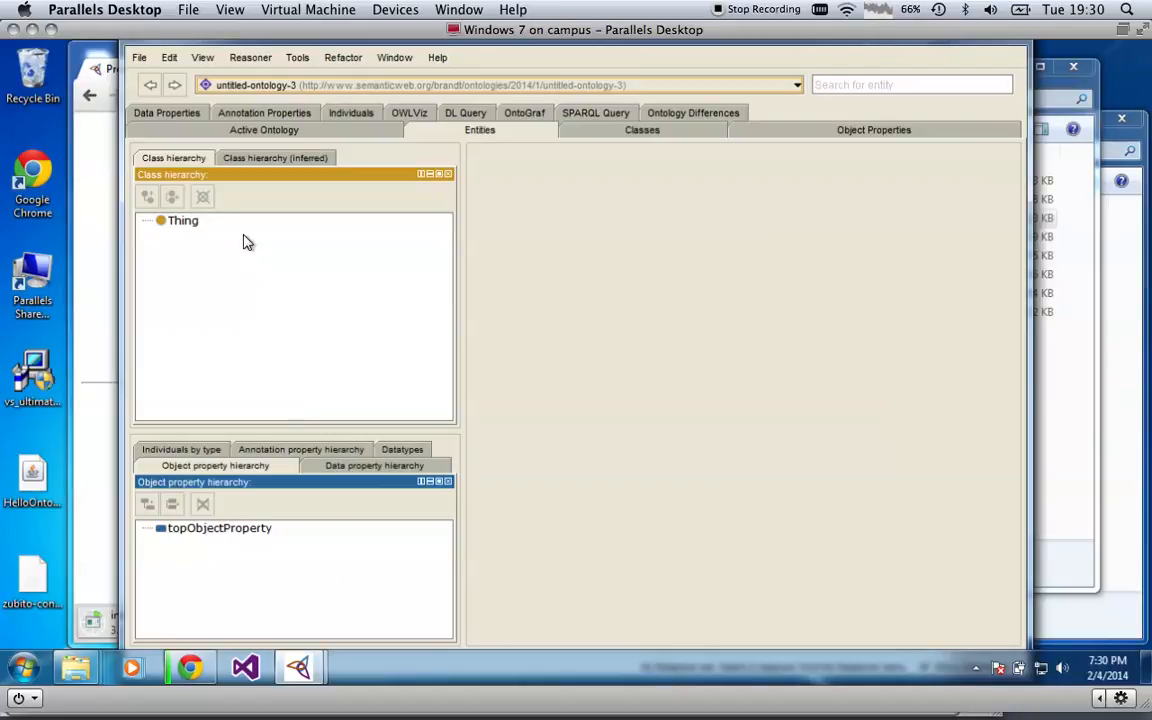
click(184, 226)
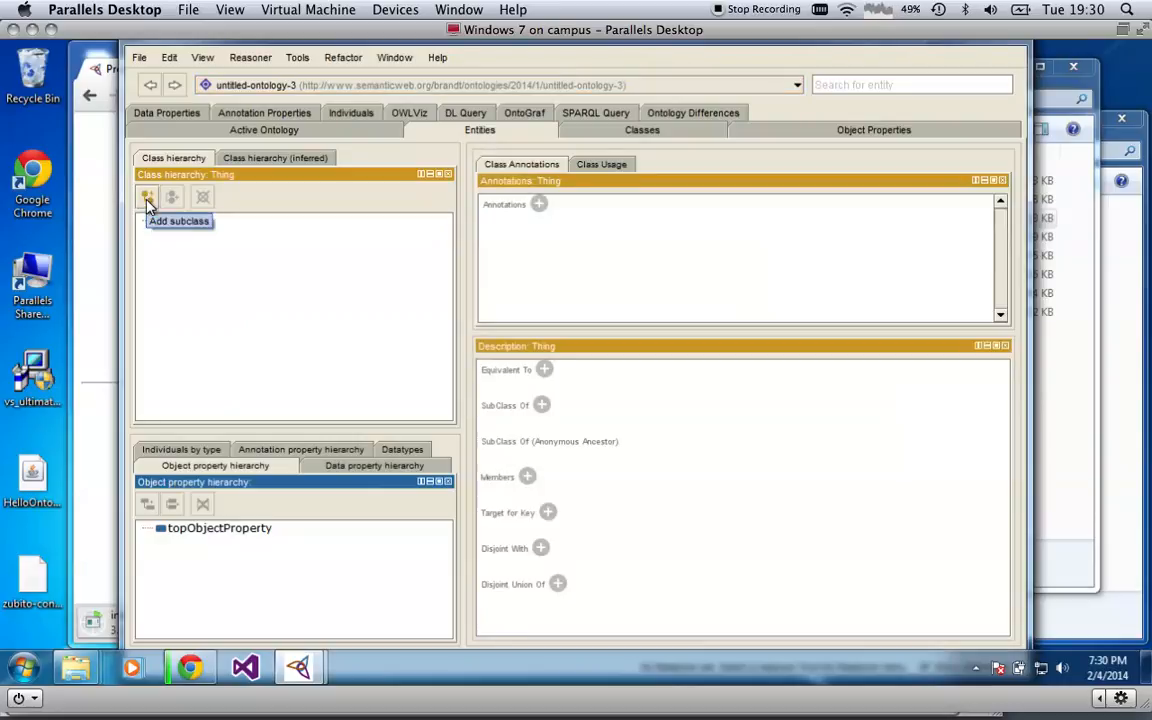
click(147, 199)
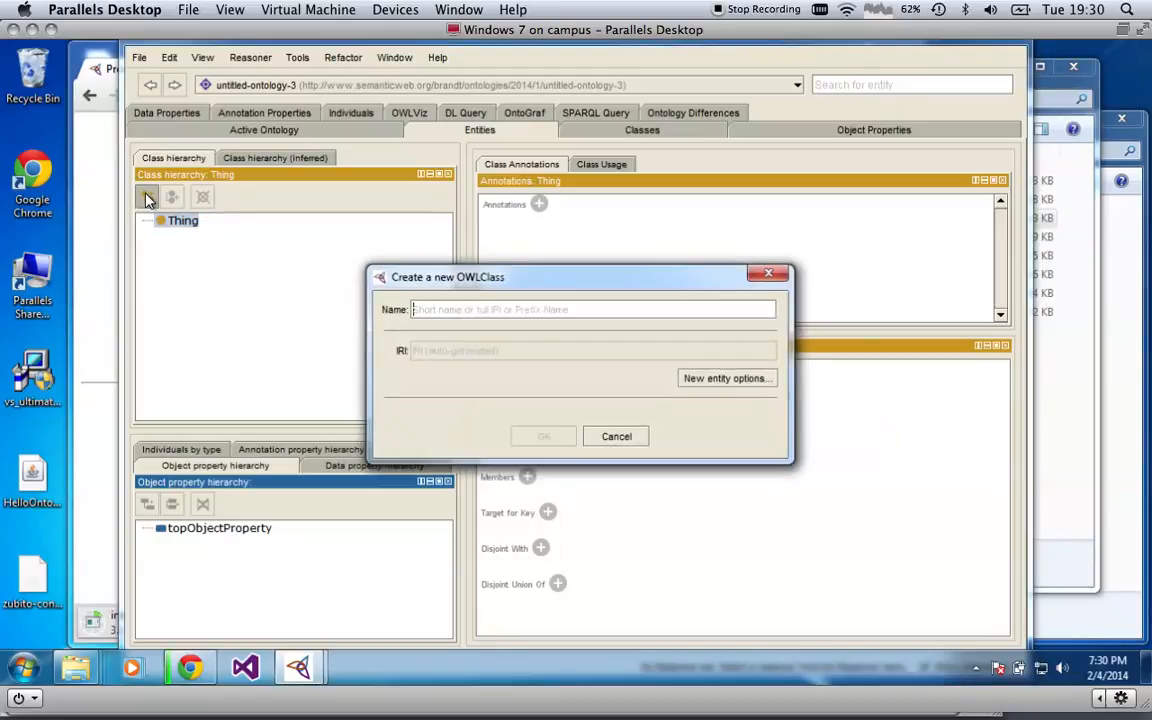
text(Animal)
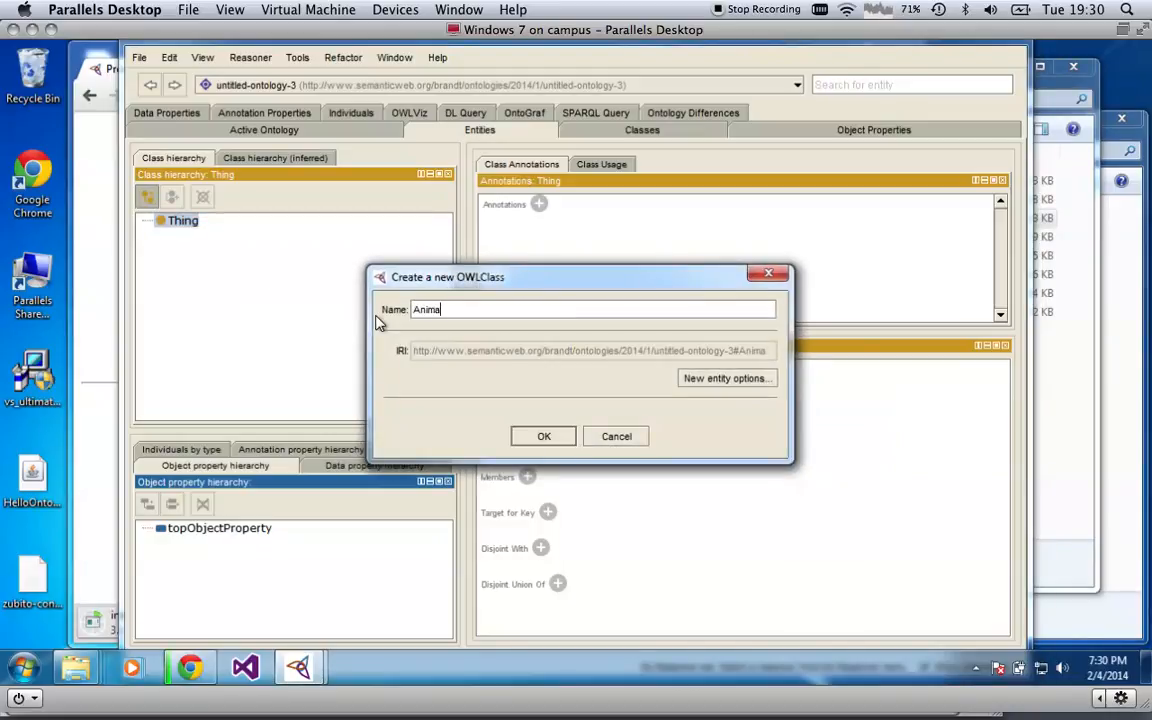
click(544, 436)
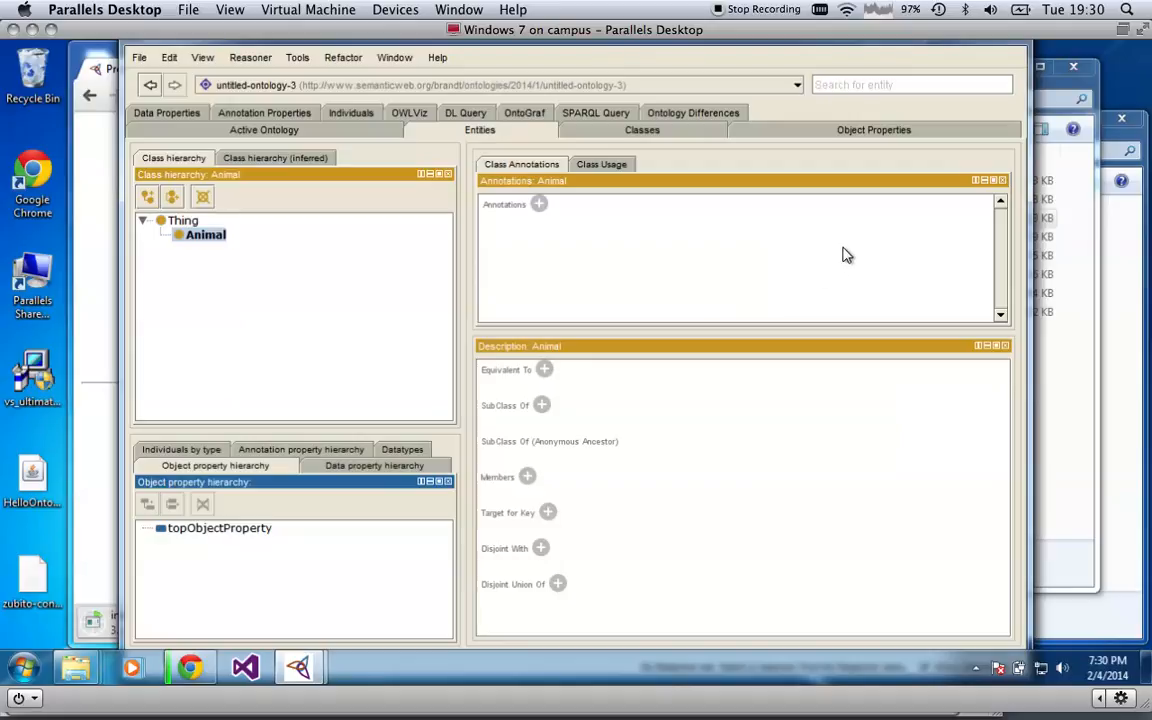
Annotate the Animal class with a comment reading "Example comment.".
click(539, 205)
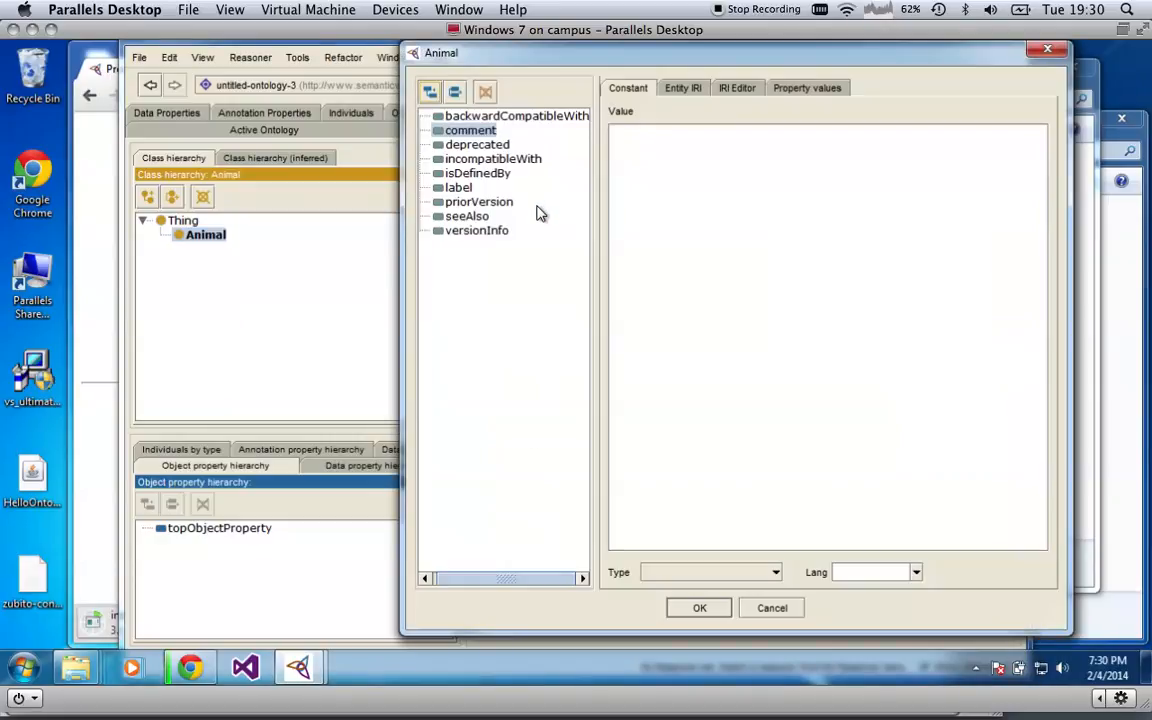
click(462, 188)
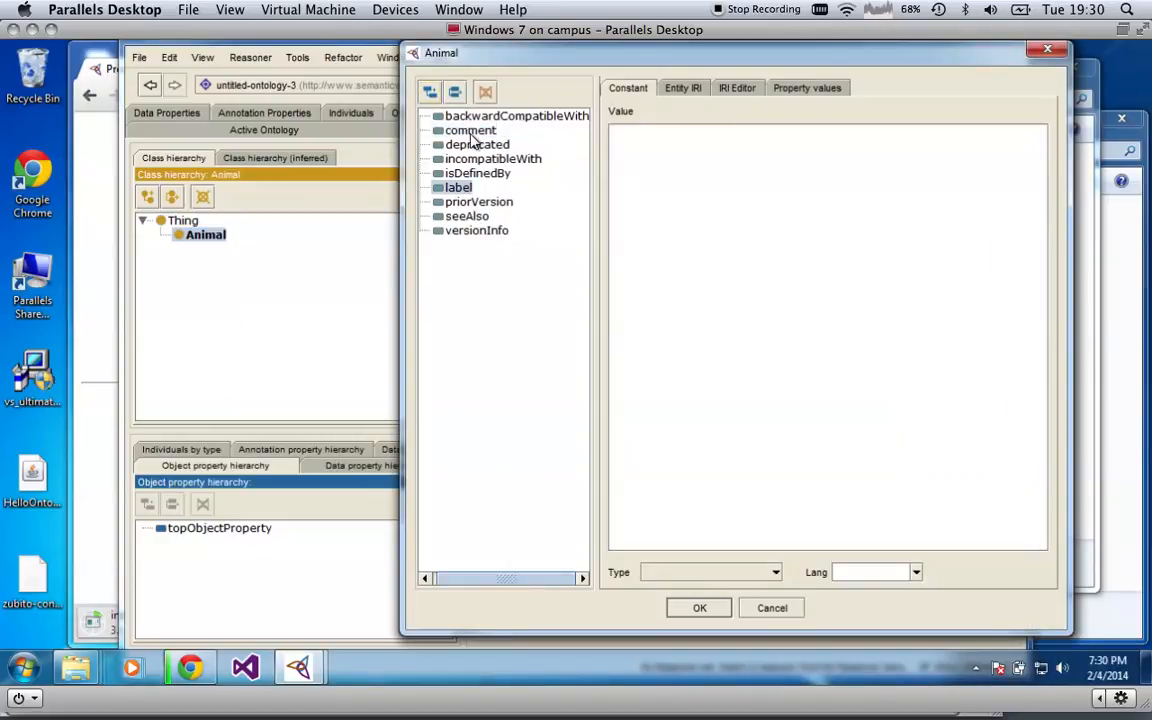
click(470, 131)
text(Exampl)
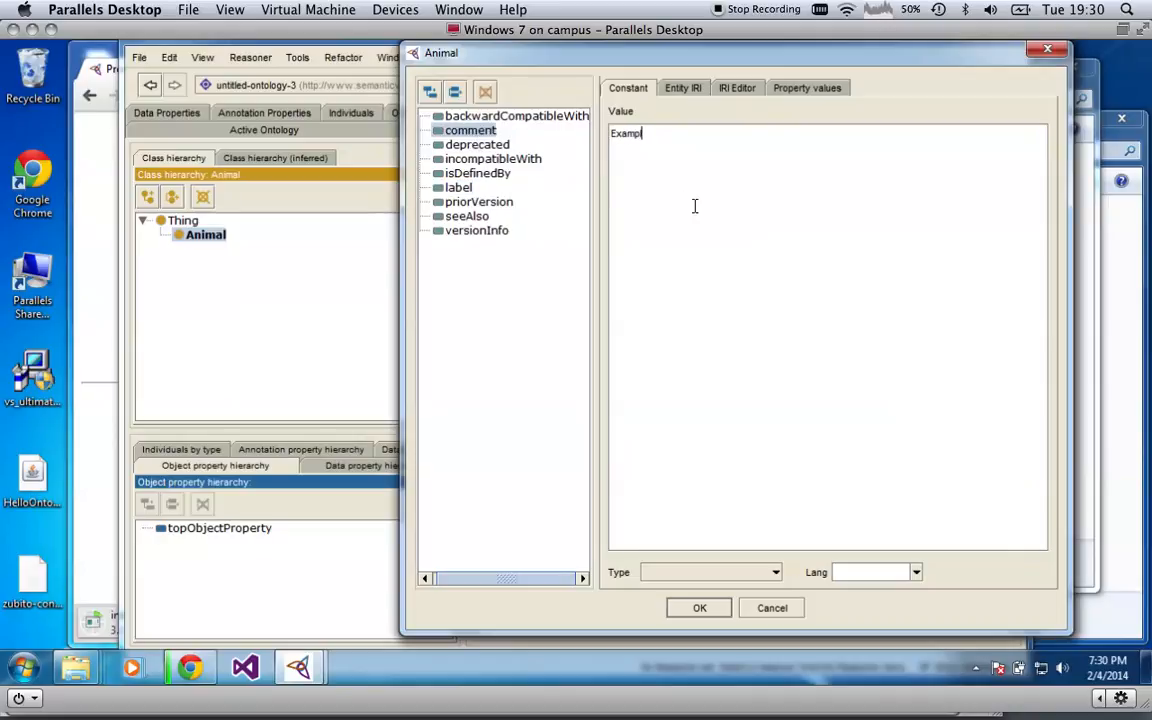
text(e comment.)
click(700, 608)
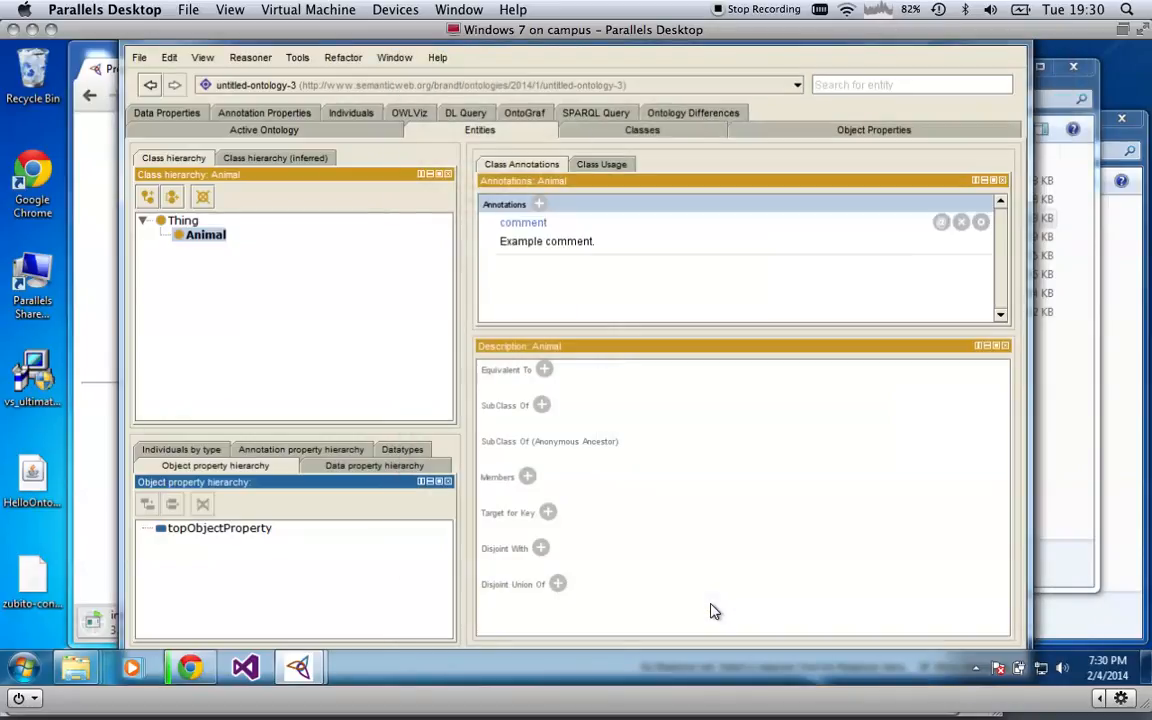
click(673, 238)
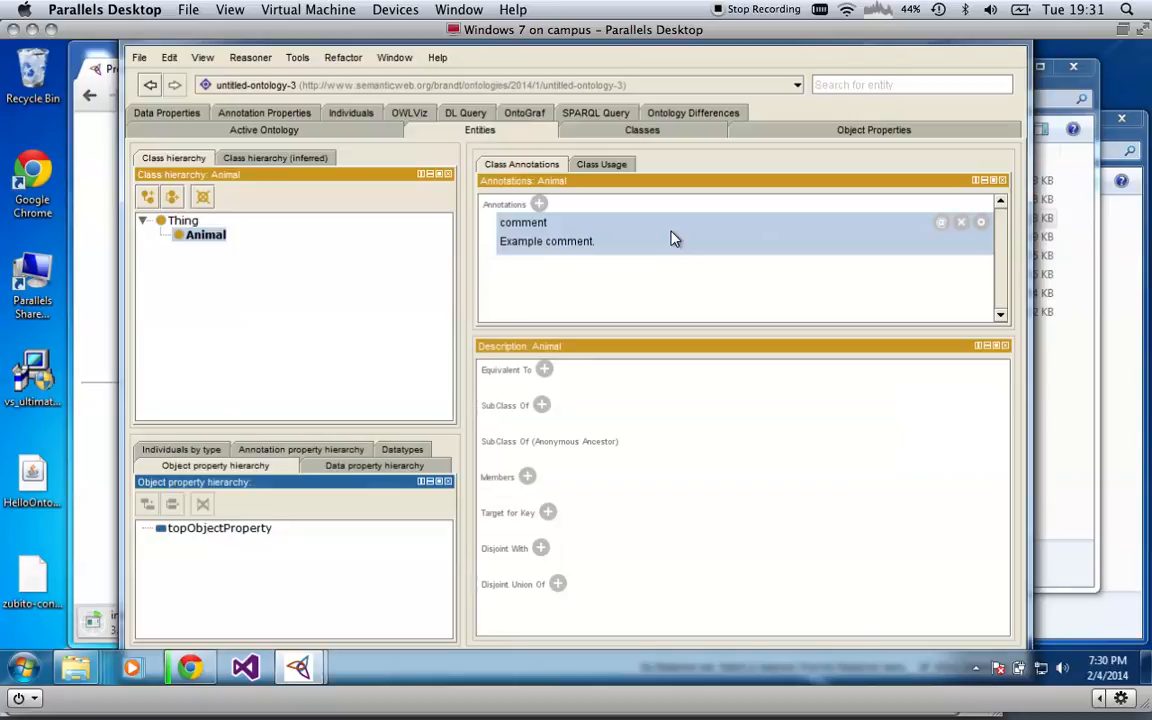
Save the ontology in RDF/XML format as cw1.owl in the TestOntology folder.
click(141, 62)
mouse_move(166, 72)
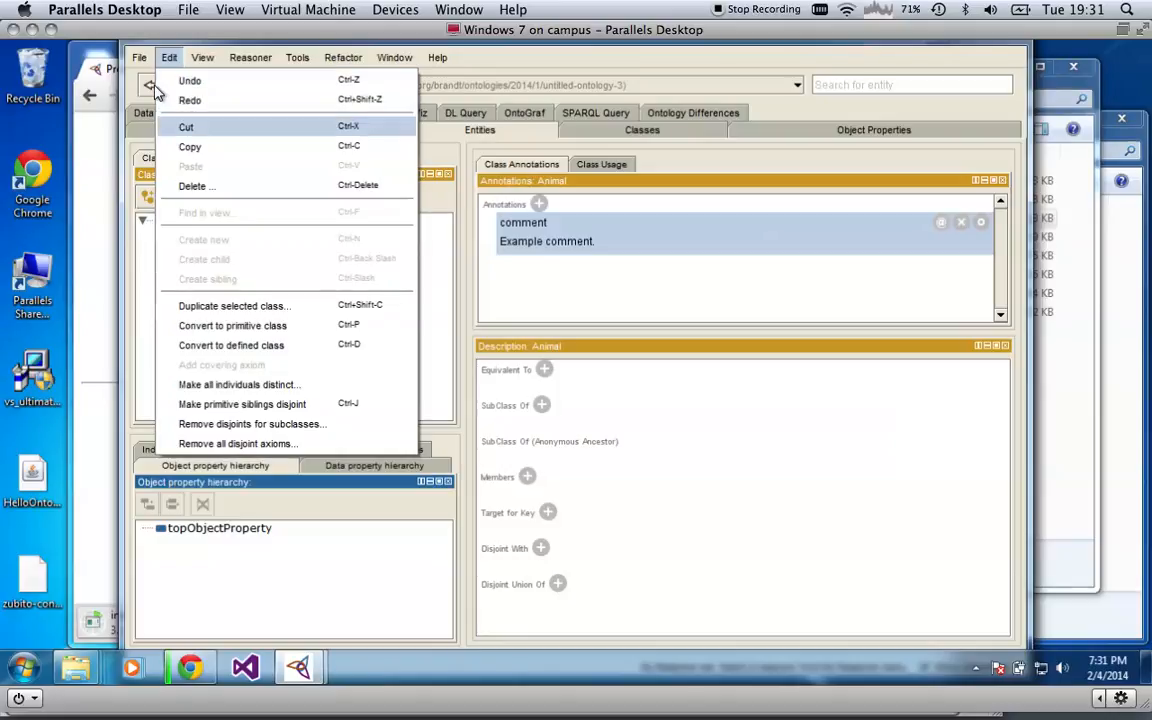
mouse_move(139, 57)
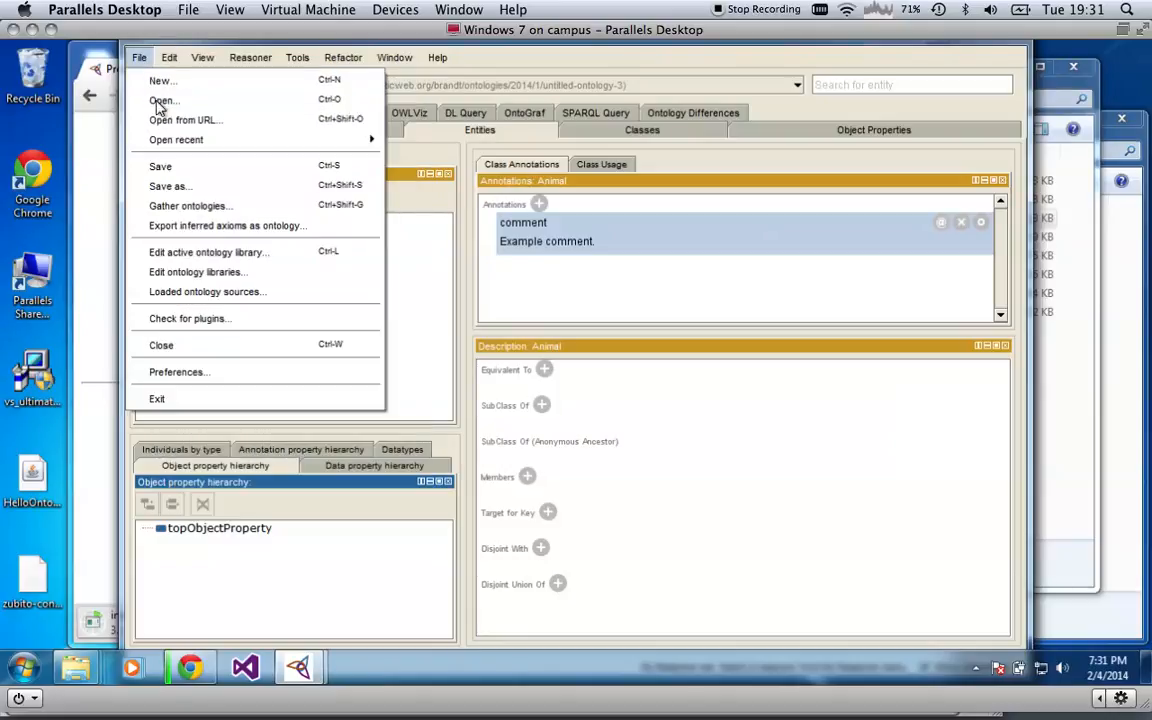
click(168, 187)
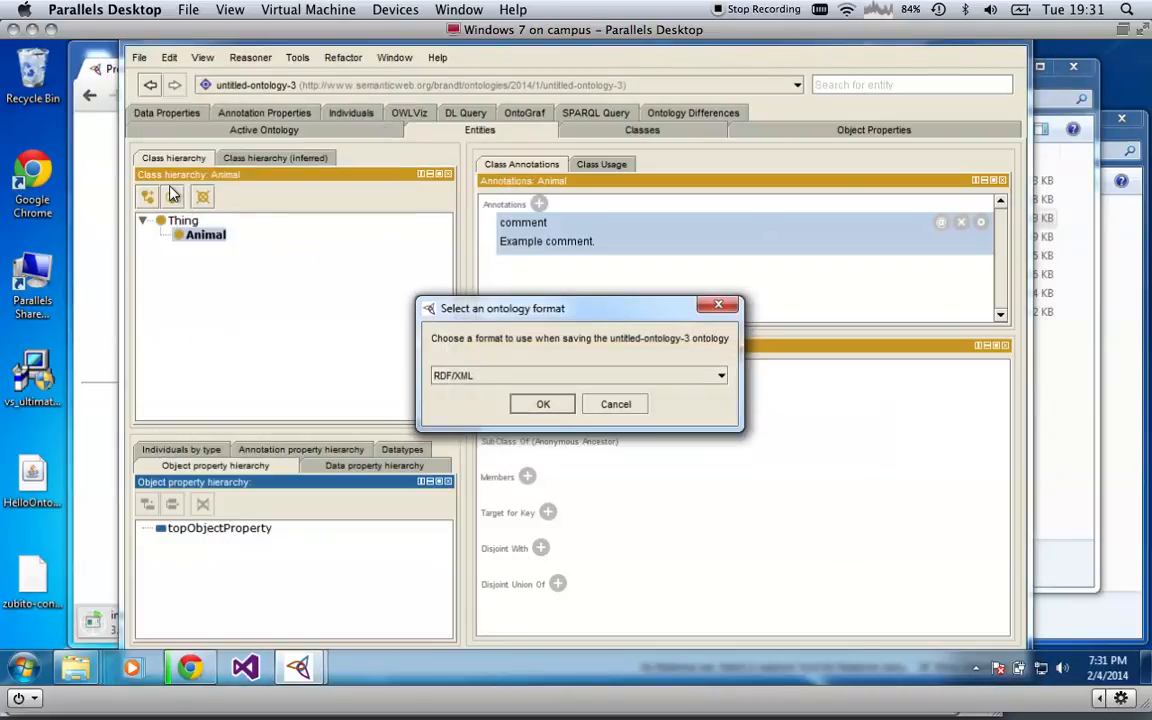
click(541, 406)
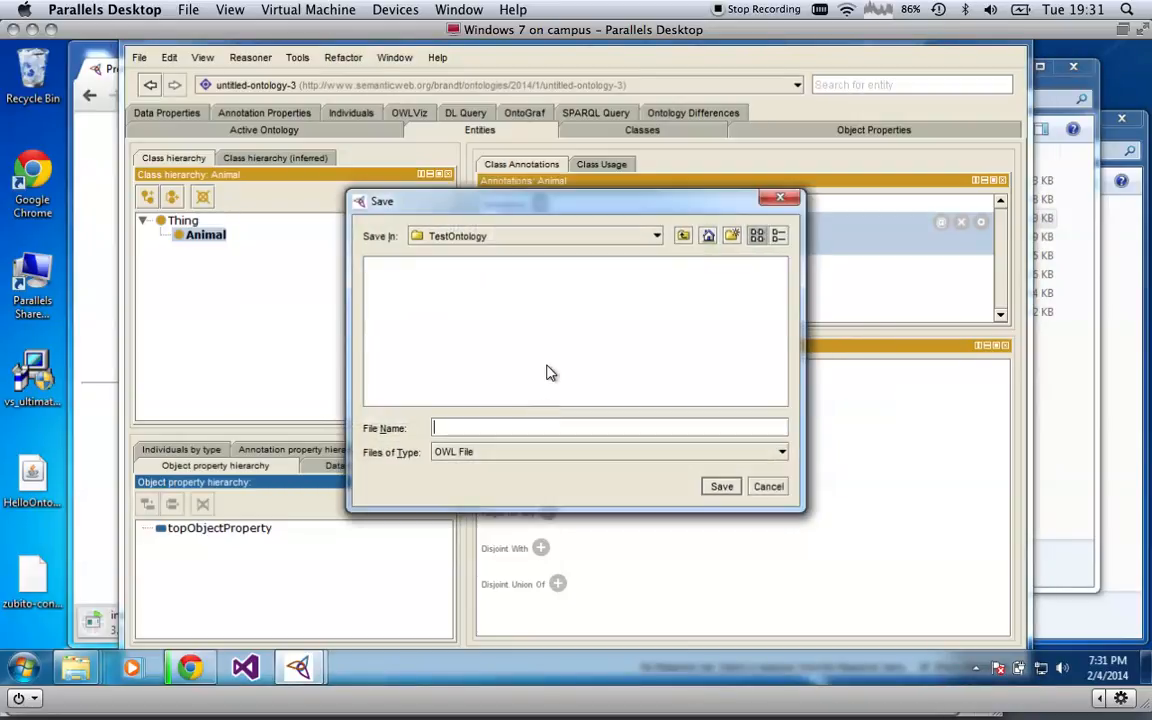
text(cw1.owl)
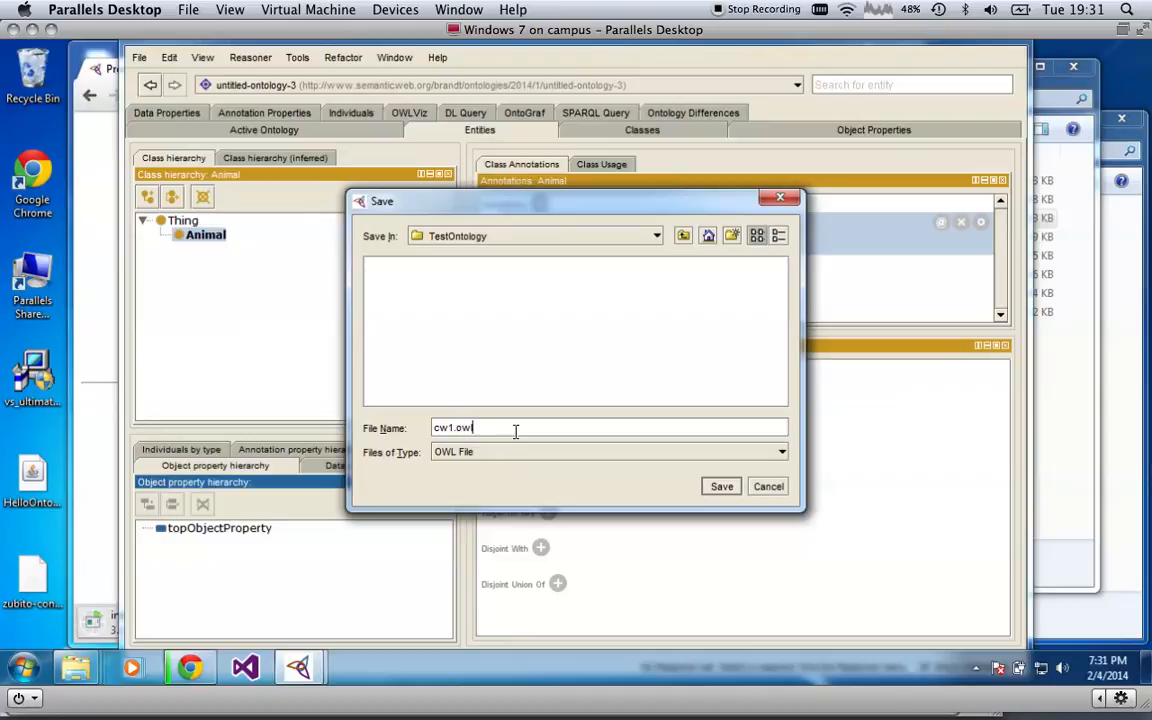
click(717, 486)
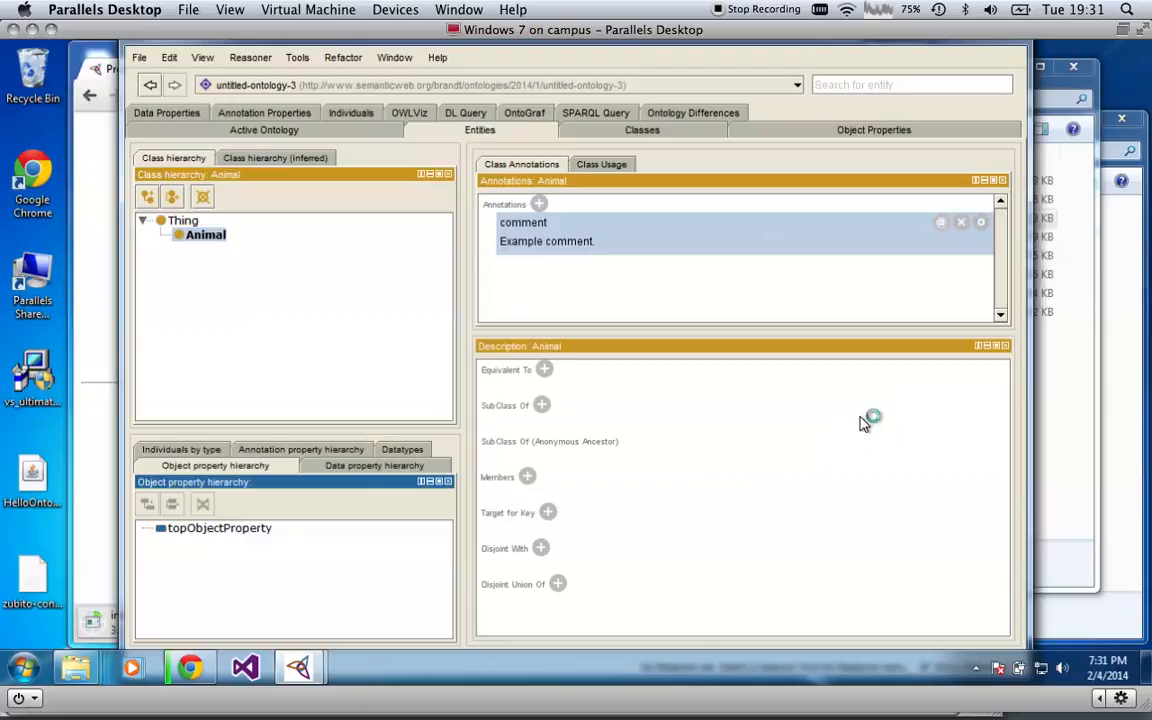
Switch to the TestOntology folder in Windows Explorer and compress cw1.owl into a zip archive there.
click(1118, 268)
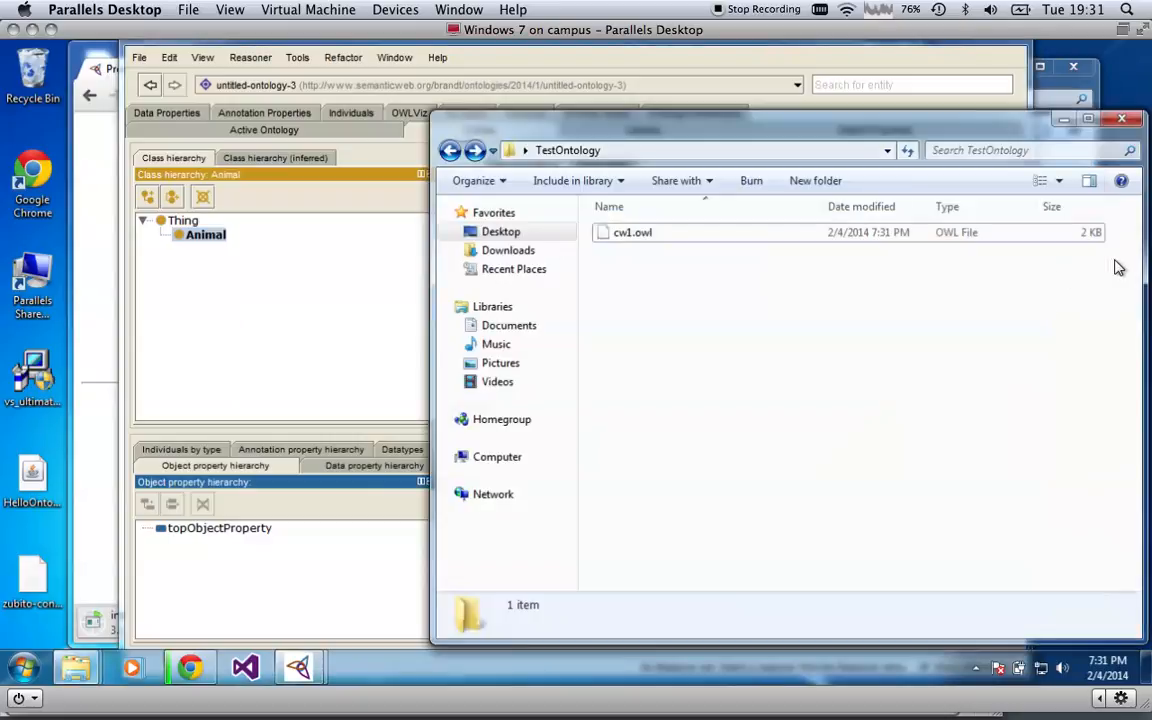
click(670, 238)
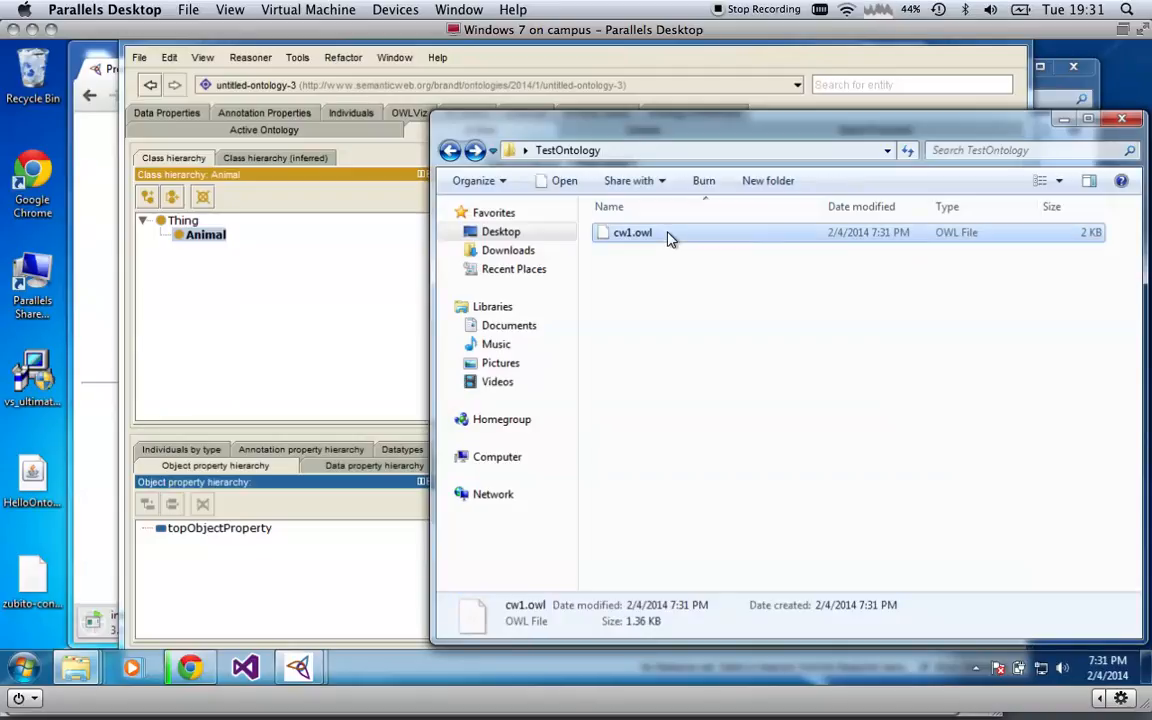
right_click(645, 236)
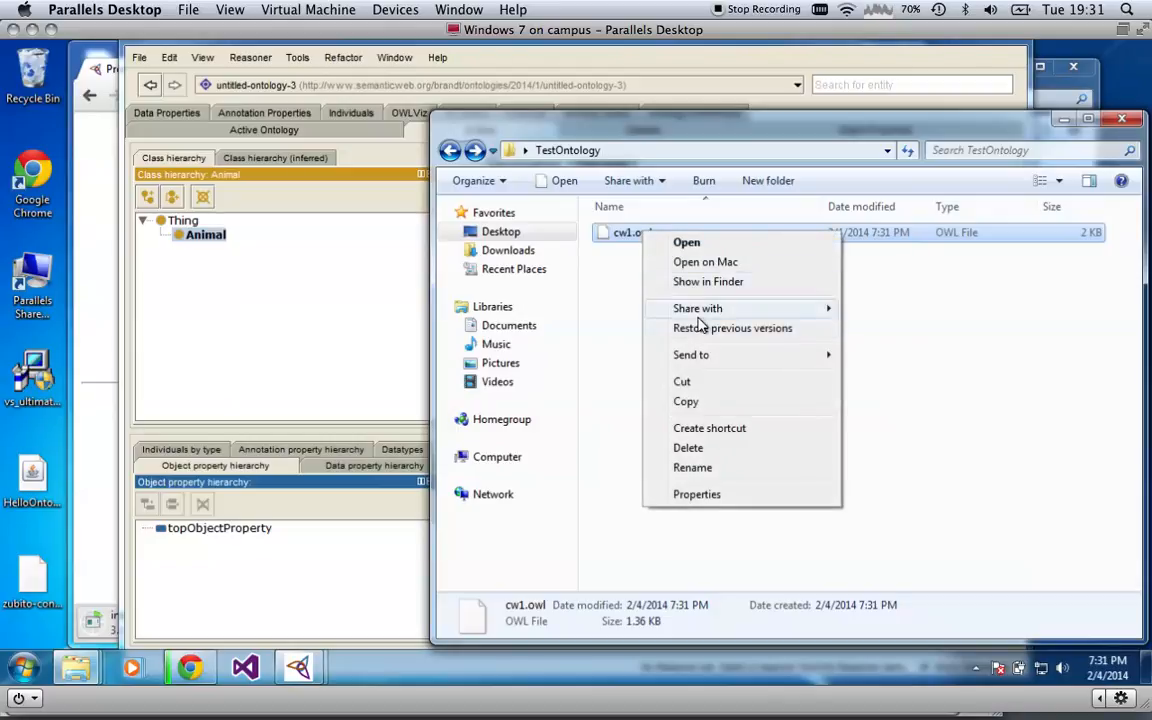
mouse_move(704, 356)
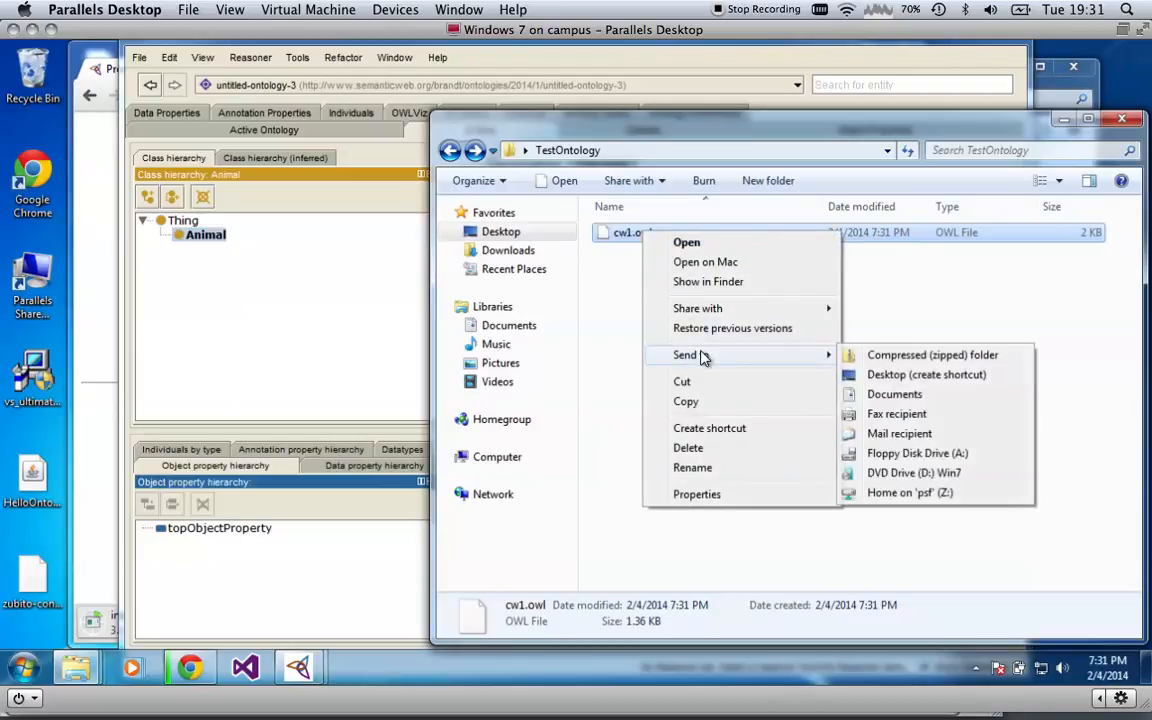
click(903, 360)
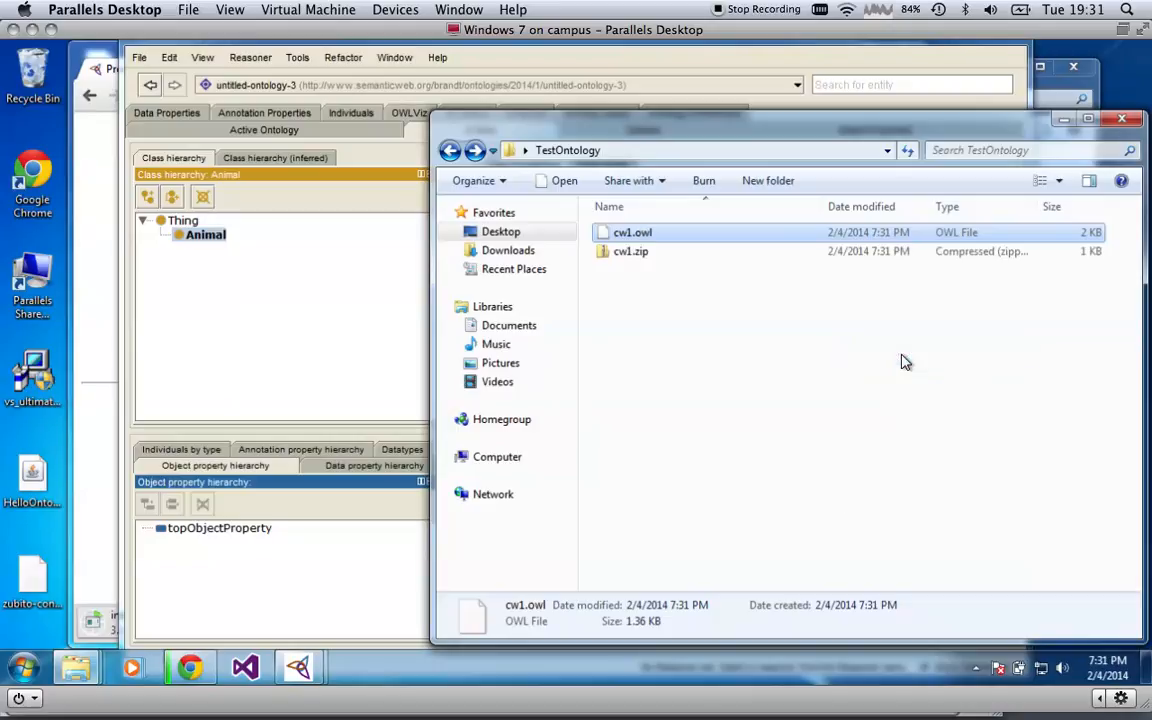
click(669, 319)
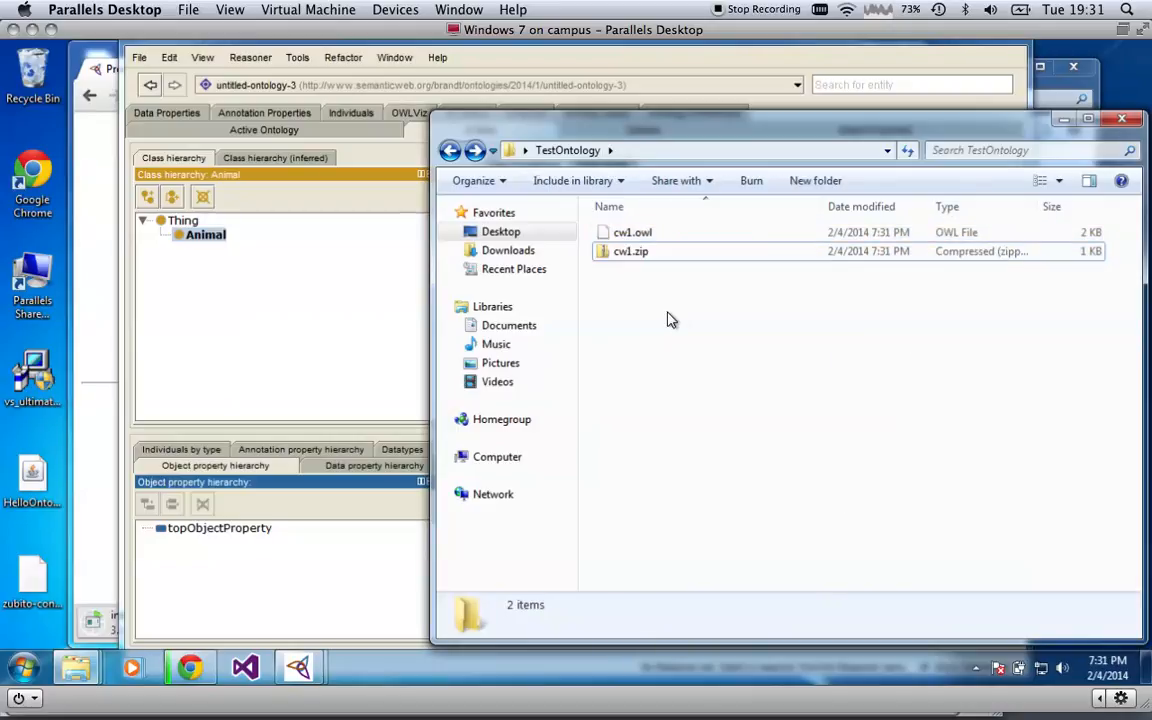